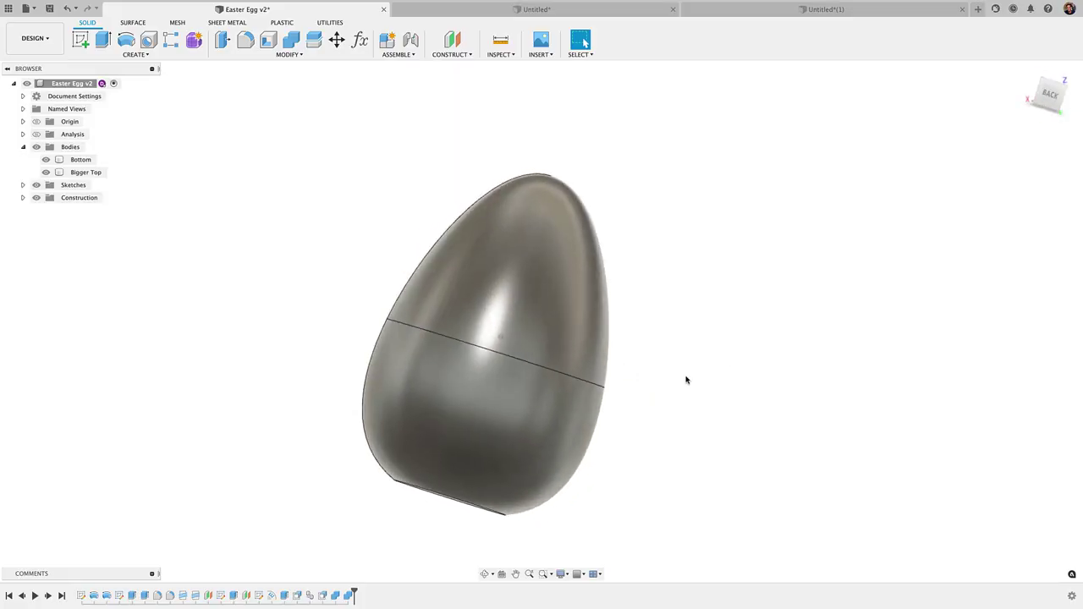
Hide the Bigger Top body and inspect the threaded rim and hollow interior of the egg's Bottom body.
click(48, 160)
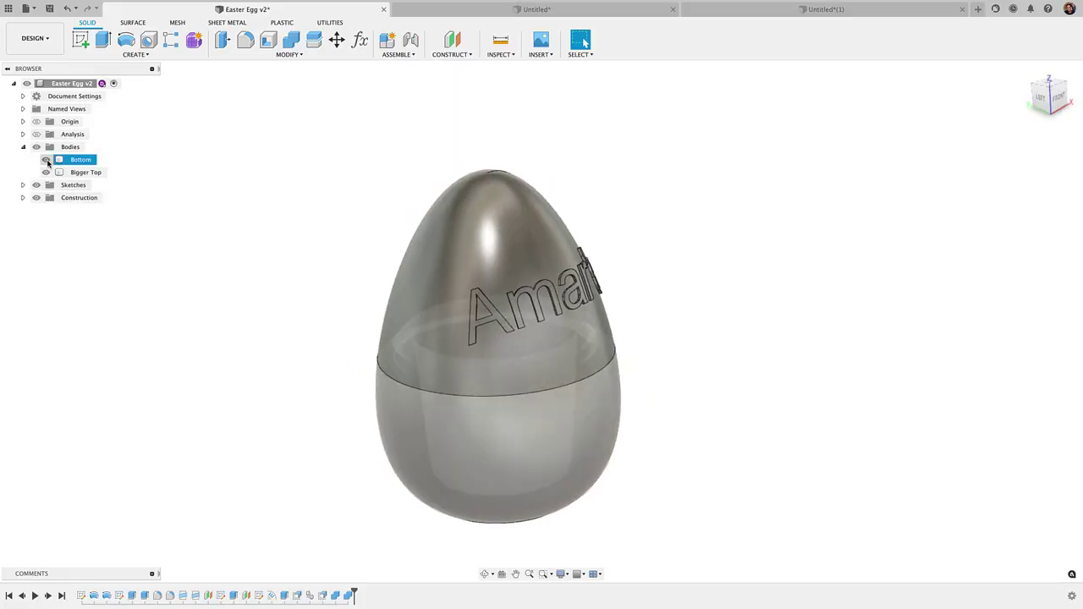
click(46, 173)
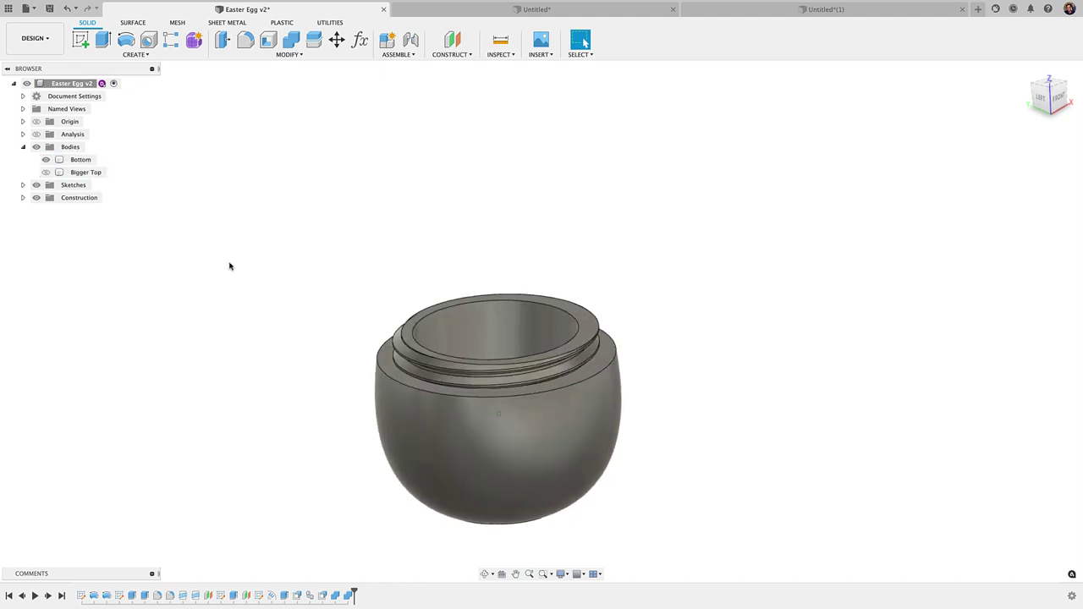
scroll(430, 413, up, 3)
shift+middle_drag(427, 417, 474, 381)
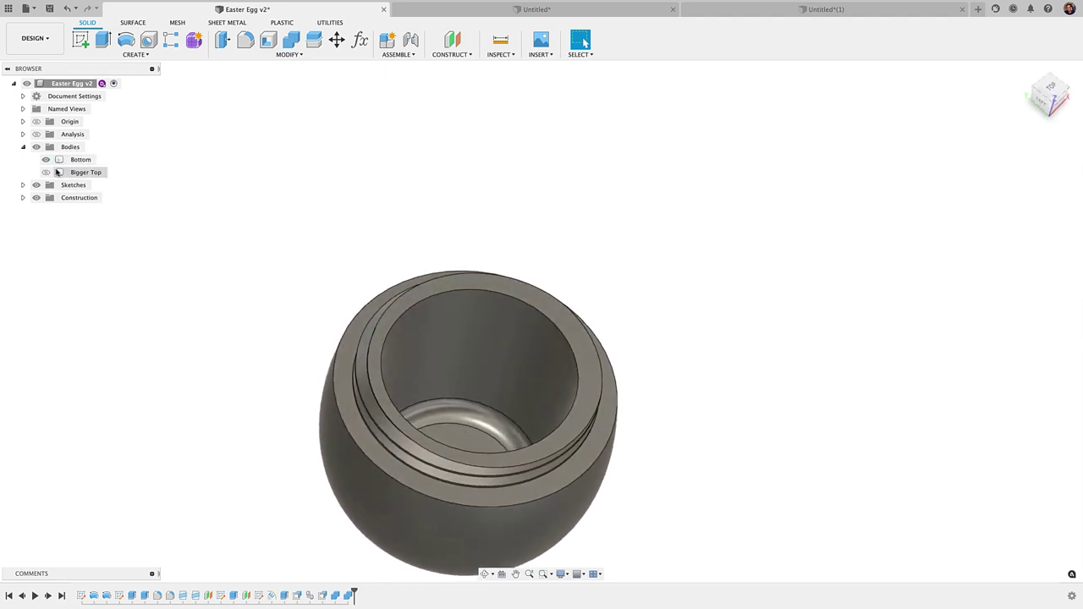
Show the Bigger Top body again and examine the assembled egg with the raised name on its upper half.
click(46, 172)
click(45, 159)
shift+middle_drag(643, 322, 592, 326)
shift+middle_drag(273, 264, 253, 283)
click(48, 160)
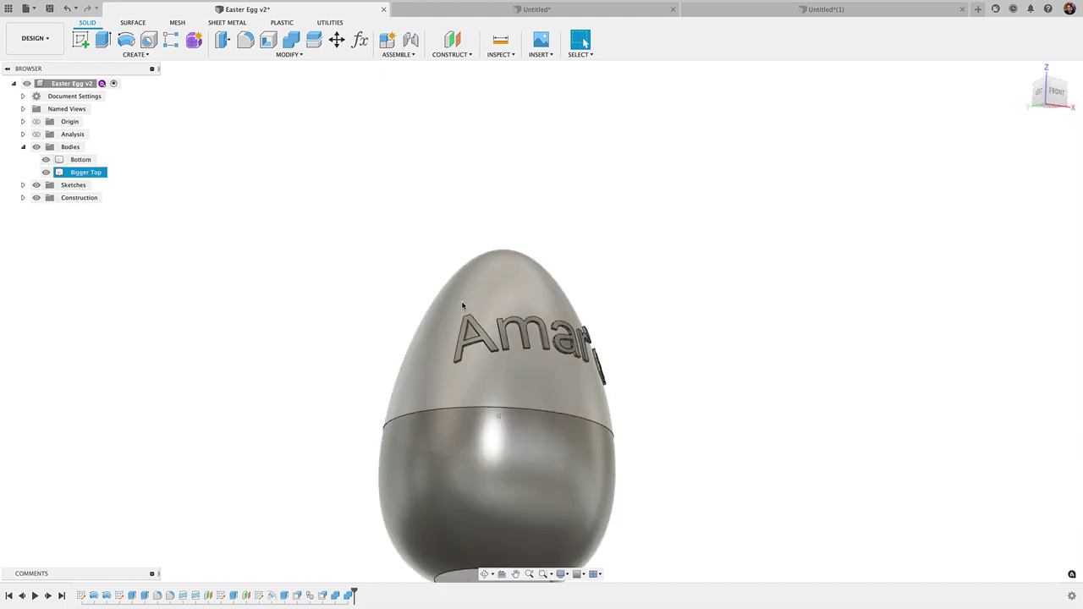
shift+middle_drag(798, 415, 680, 386)
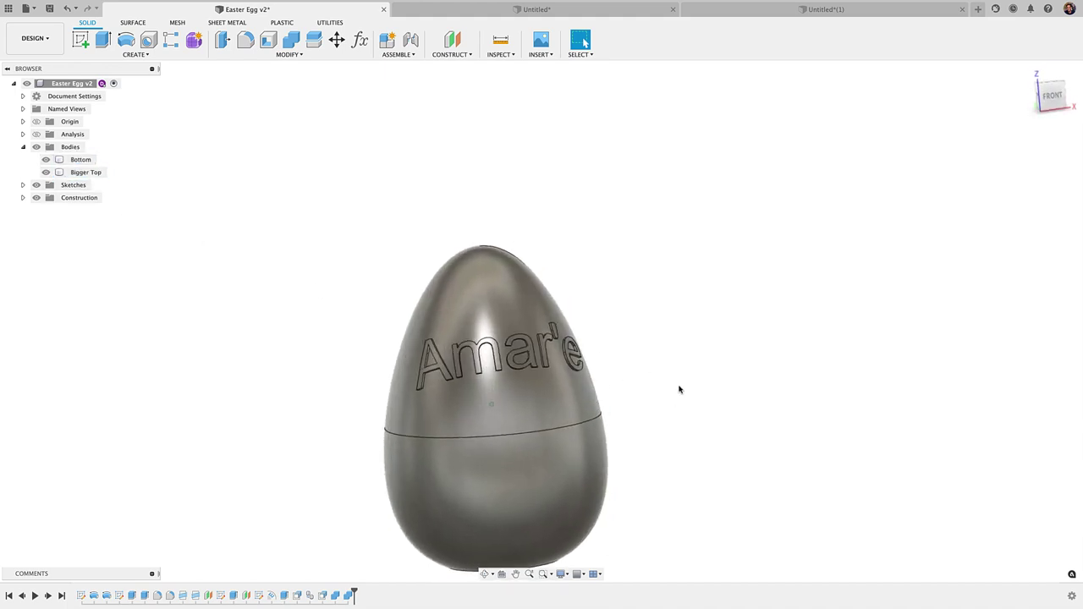
middle_drag(935, 324, 889, 297)
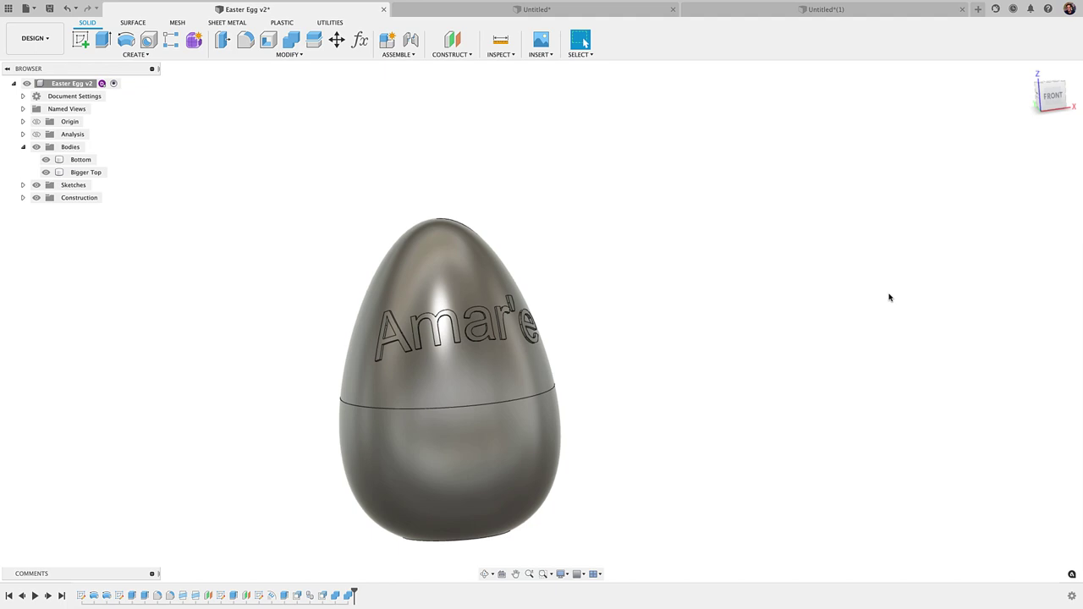
middle_drag(808, 325, 814, 306)
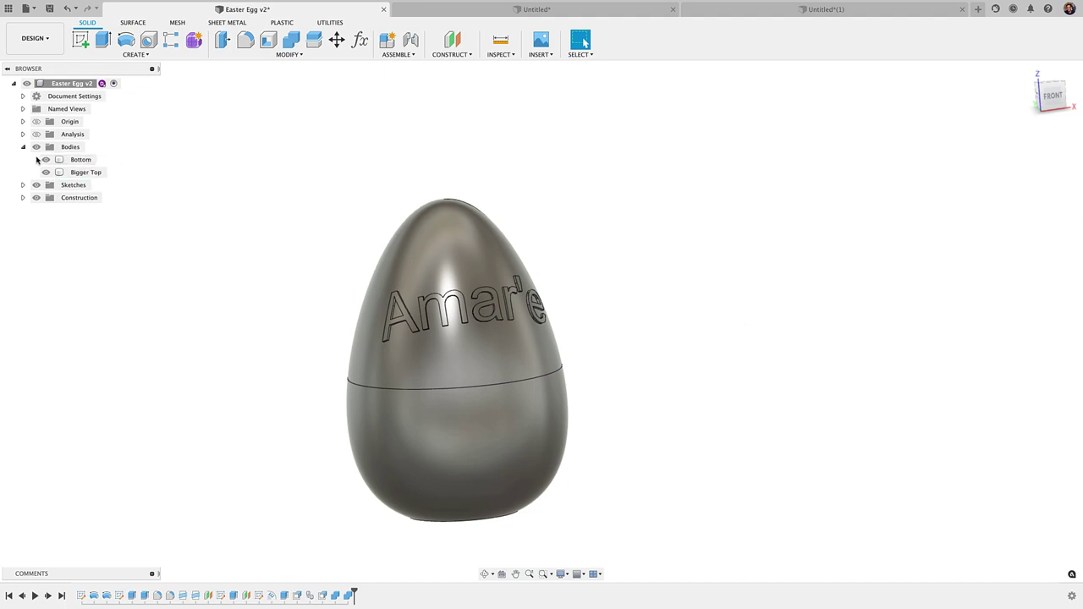
Isolate each egg half in turn, leaving only the Bottom body displayed, and look into its cavity.
click(46, 160)
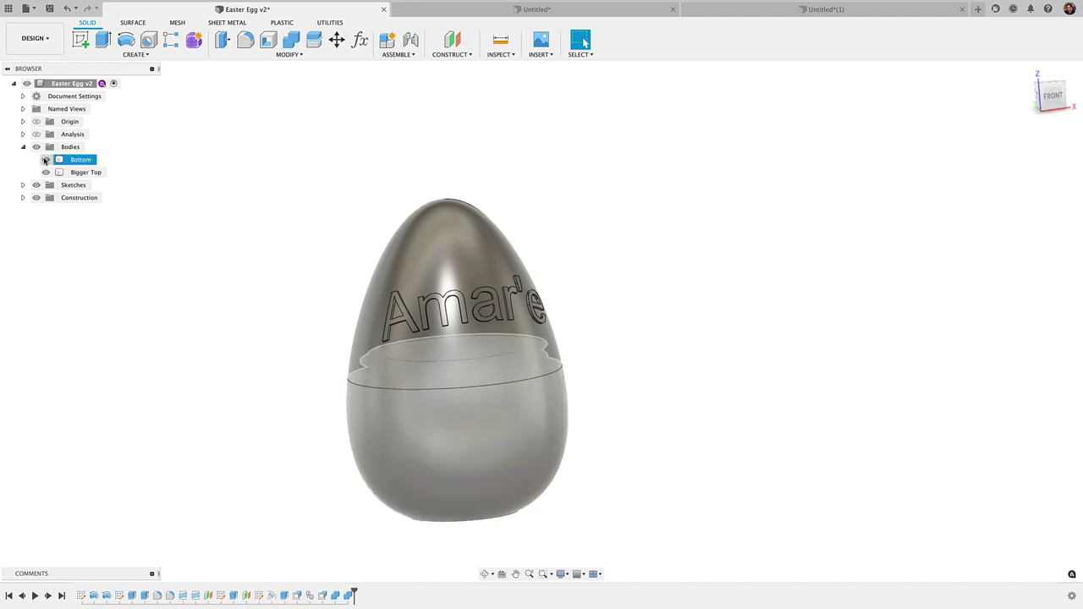
click(46, 173)
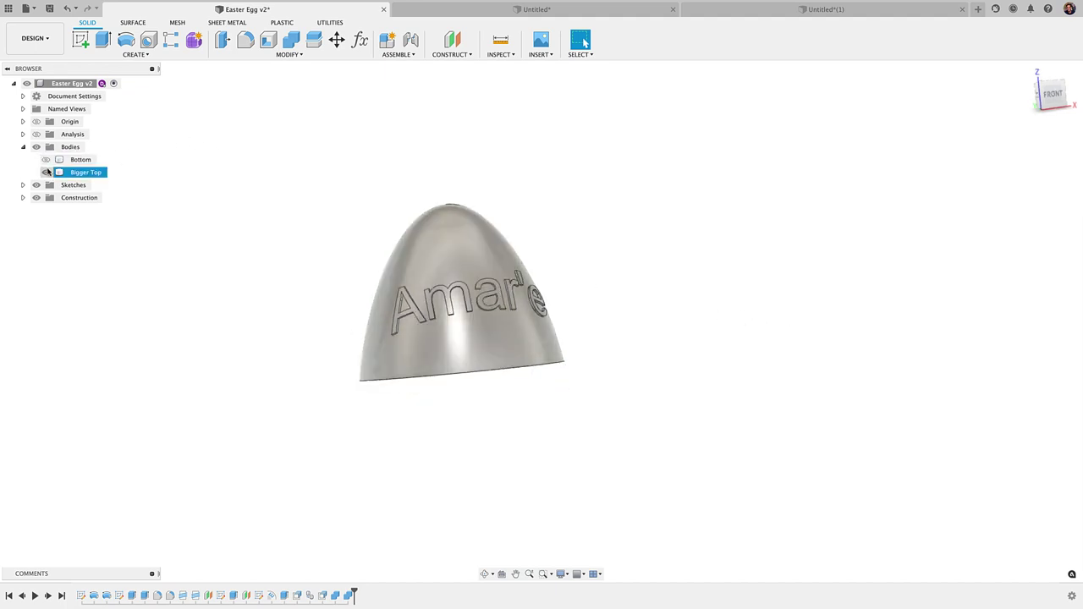
click(46, 160)
click(48, 172)
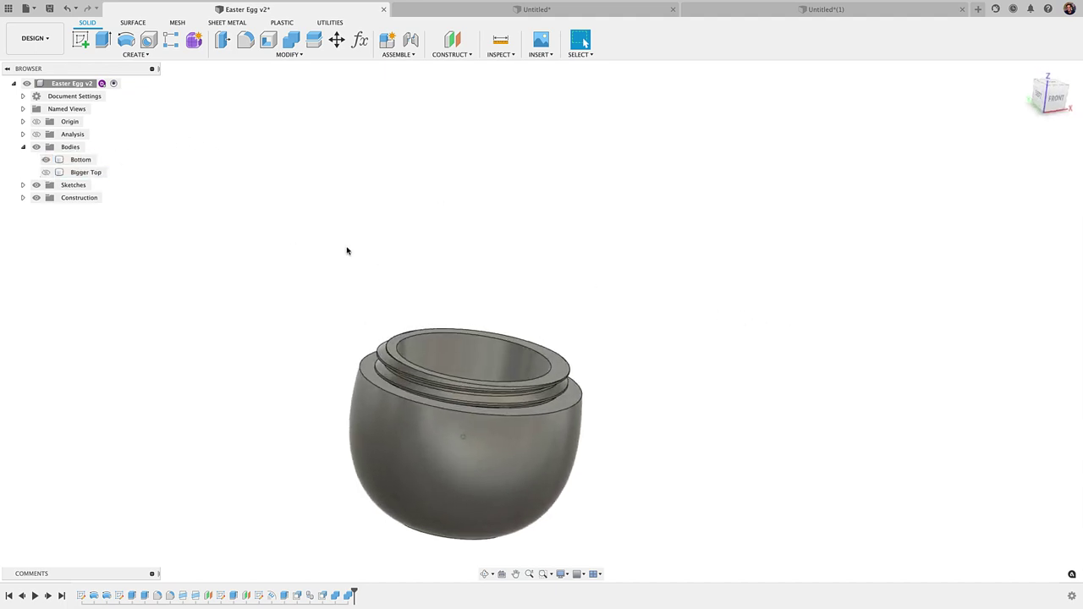
shift+scroll(761, 288, up, 5)
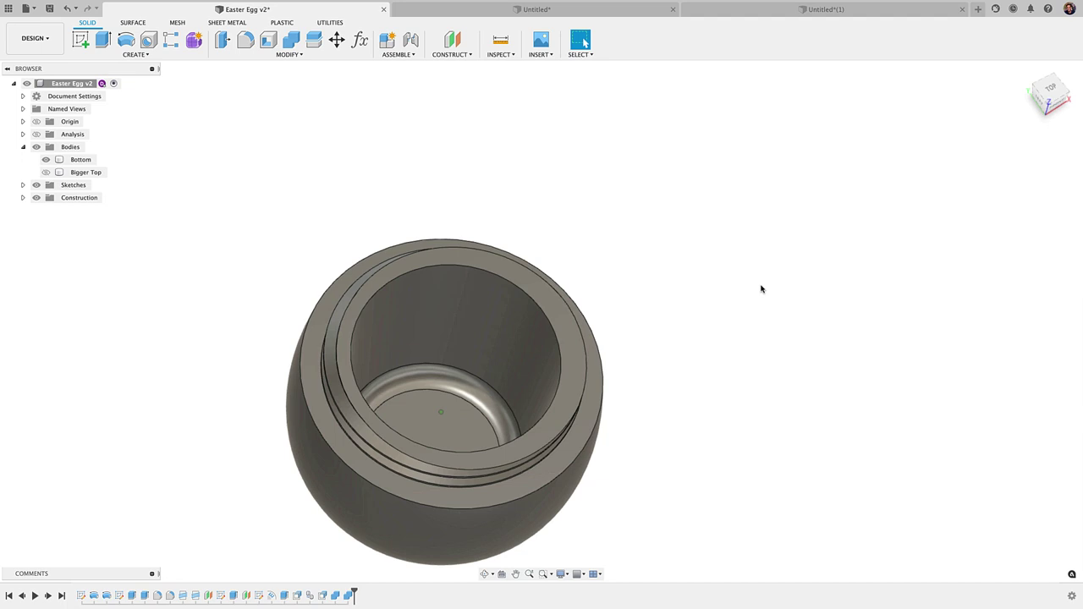
Create a new design and start a sketch on the front XZ plane.
click(978, 9)
click(80, 40)
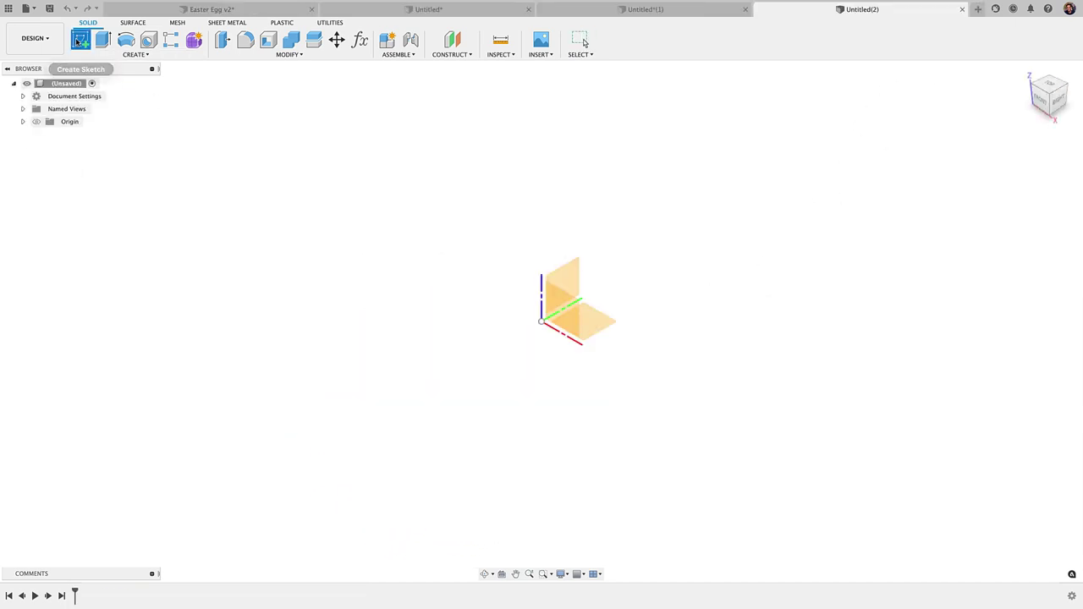
click(570, 313)
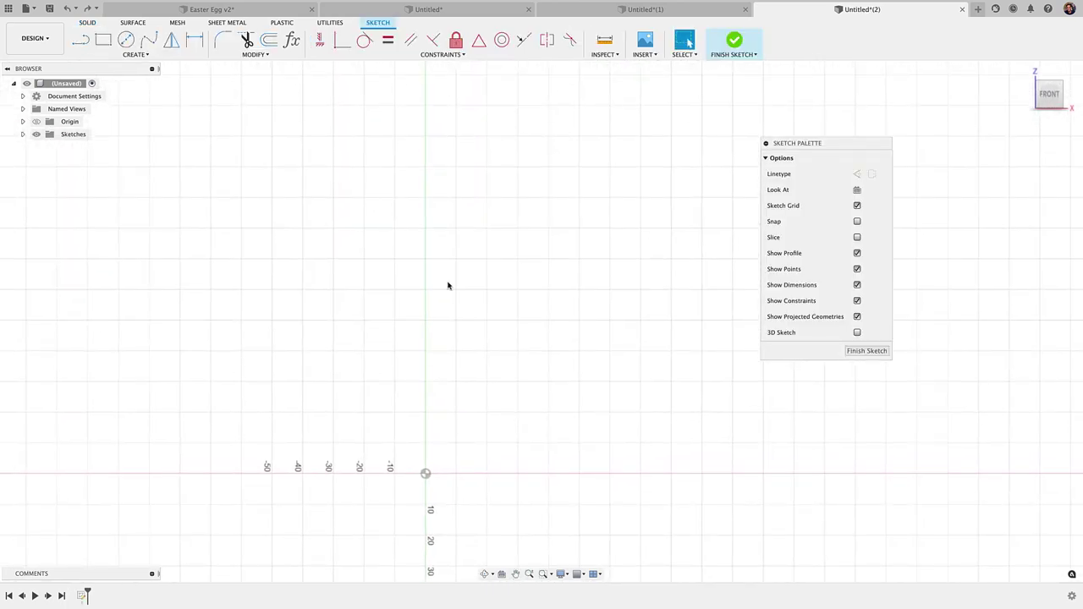
Draw a 70 mm vertical line upward from the origin and convert it to a centerline.
key(l)
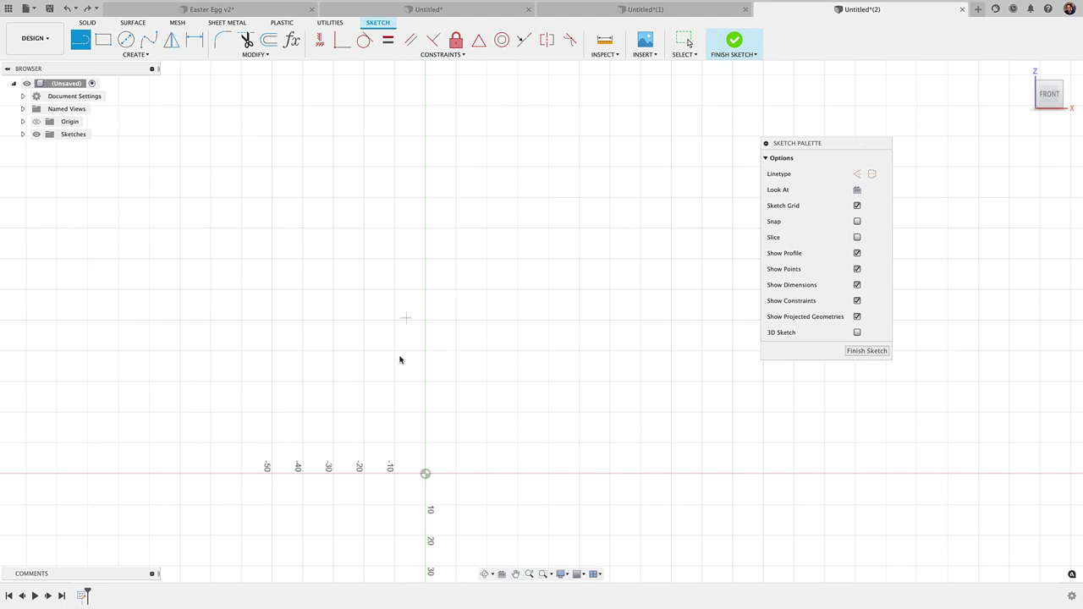
click(424, 473)
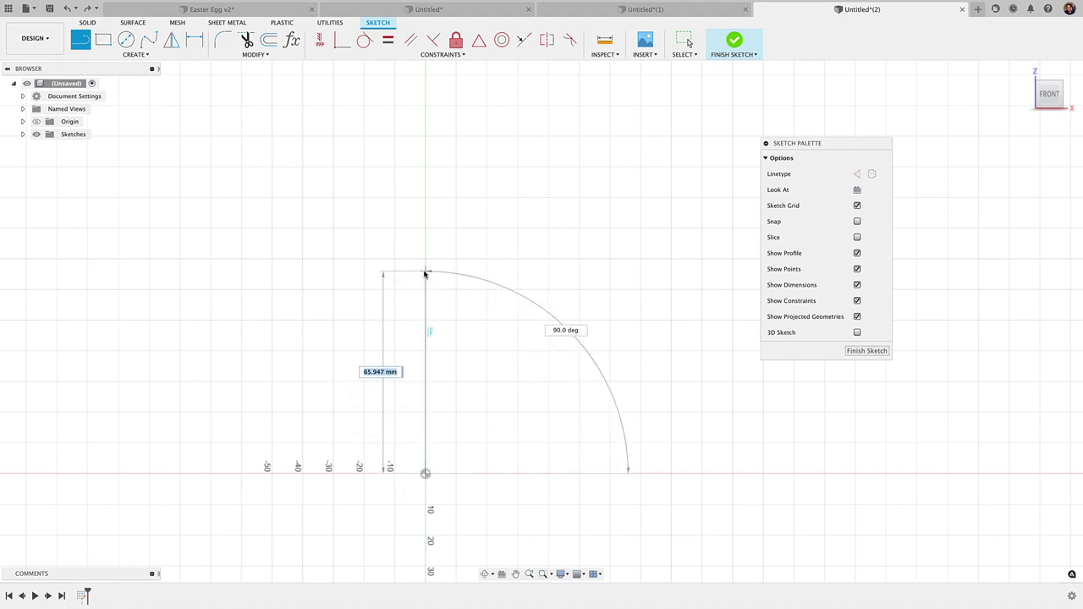
text(70)
key(Return)
key(Escape)
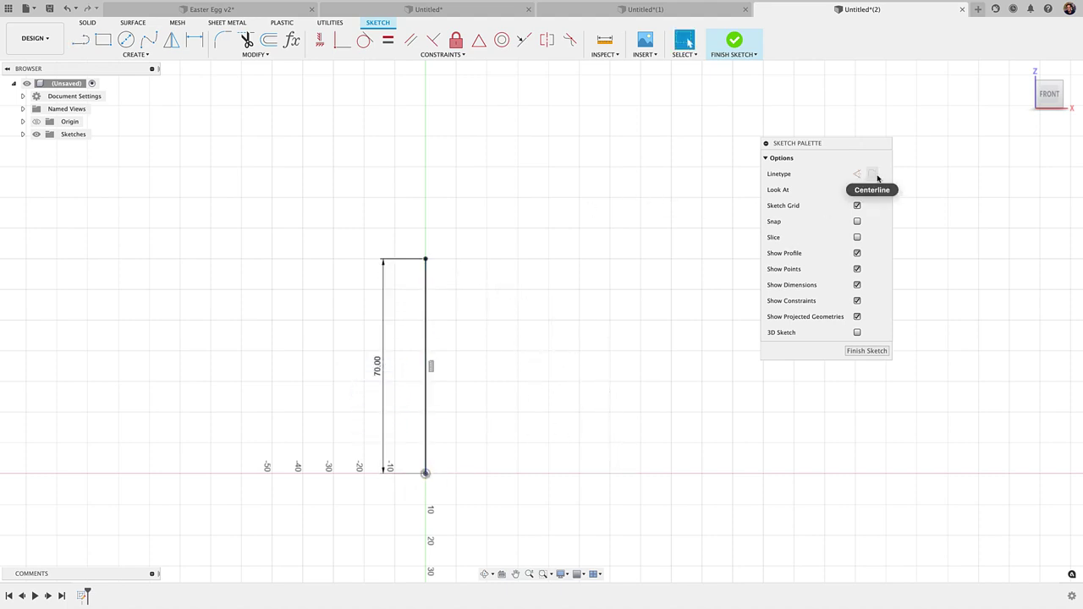
click(427, 336)
click(872, 174)
Draw a fit-point spline bulging out from the centerline's upper endpoint through four intermediate points to the origin.
key(s)
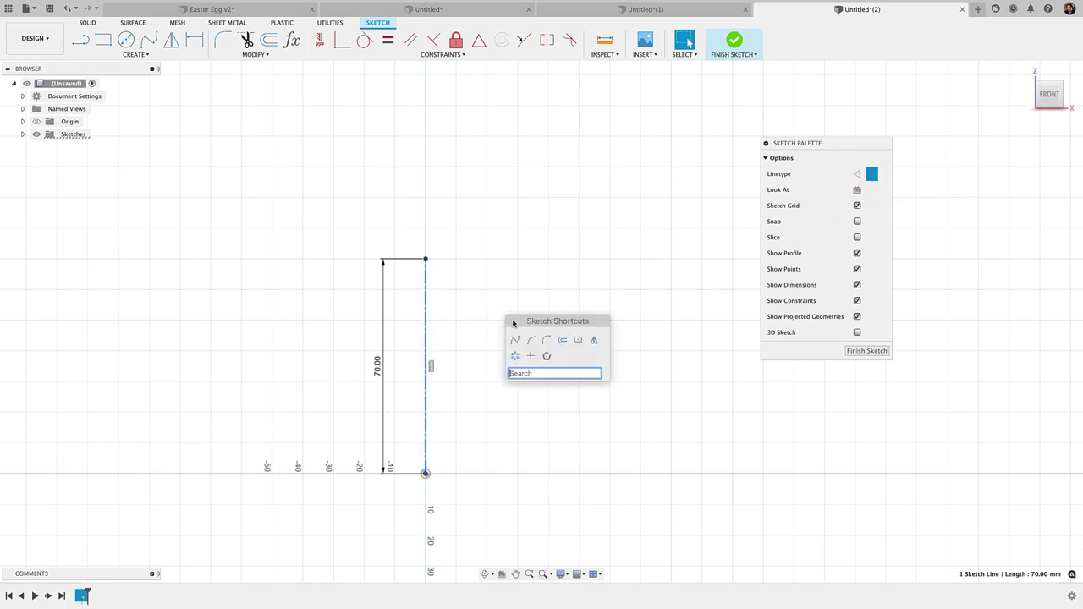
click(513, 340)
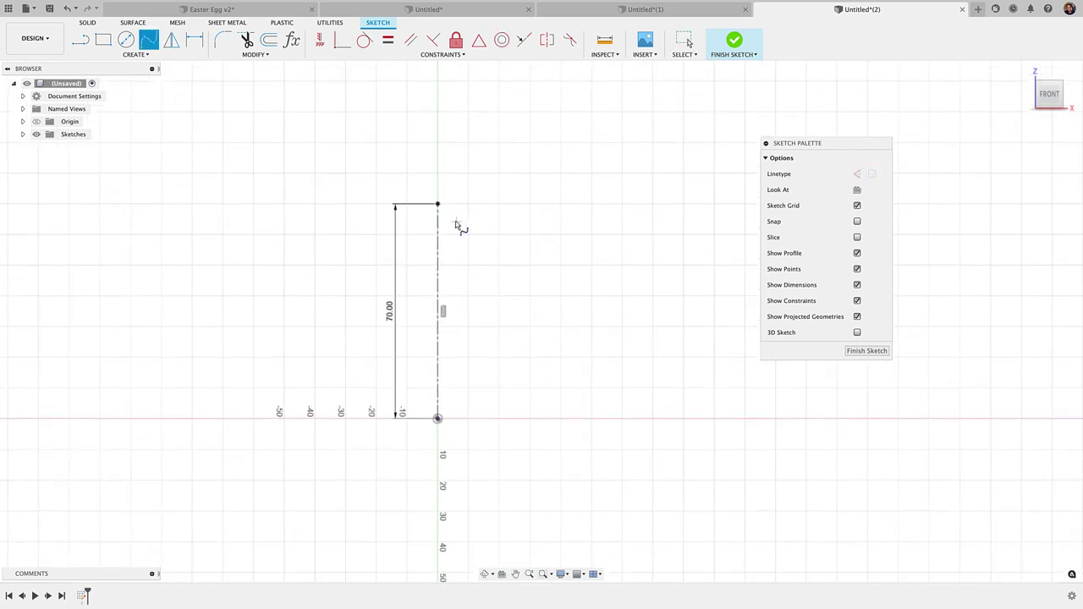
click(438, 204)
click(508, 215)
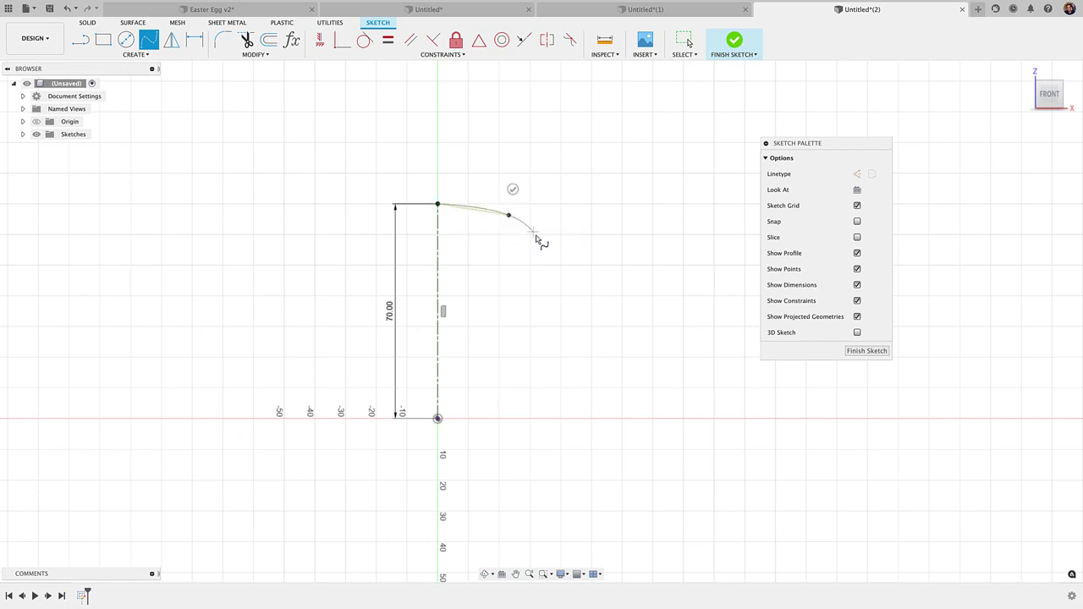
click(549, 290)
click(511, 370)
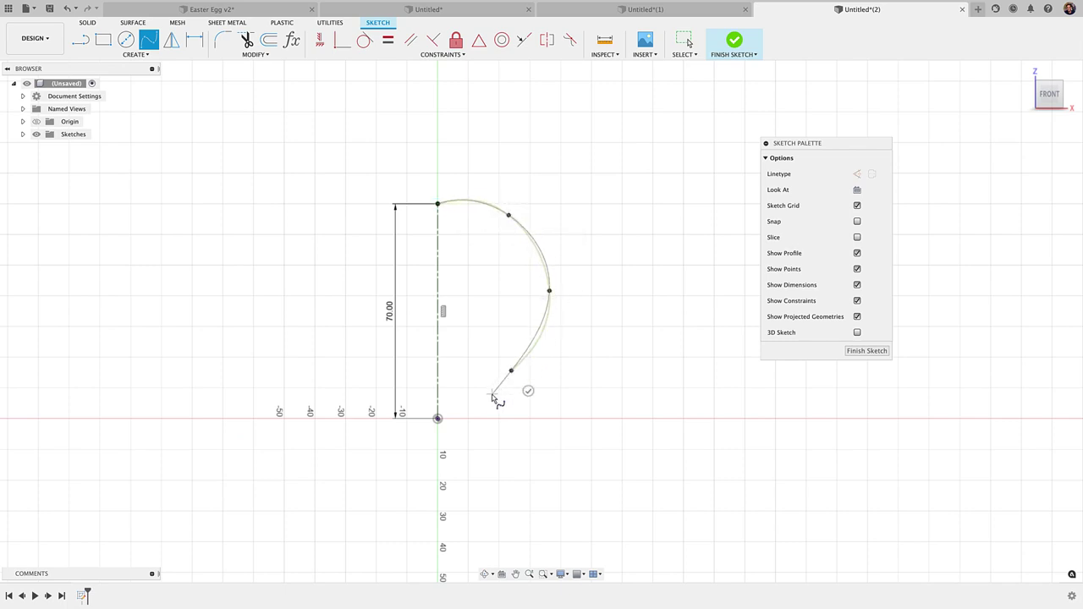
click(487, 397)
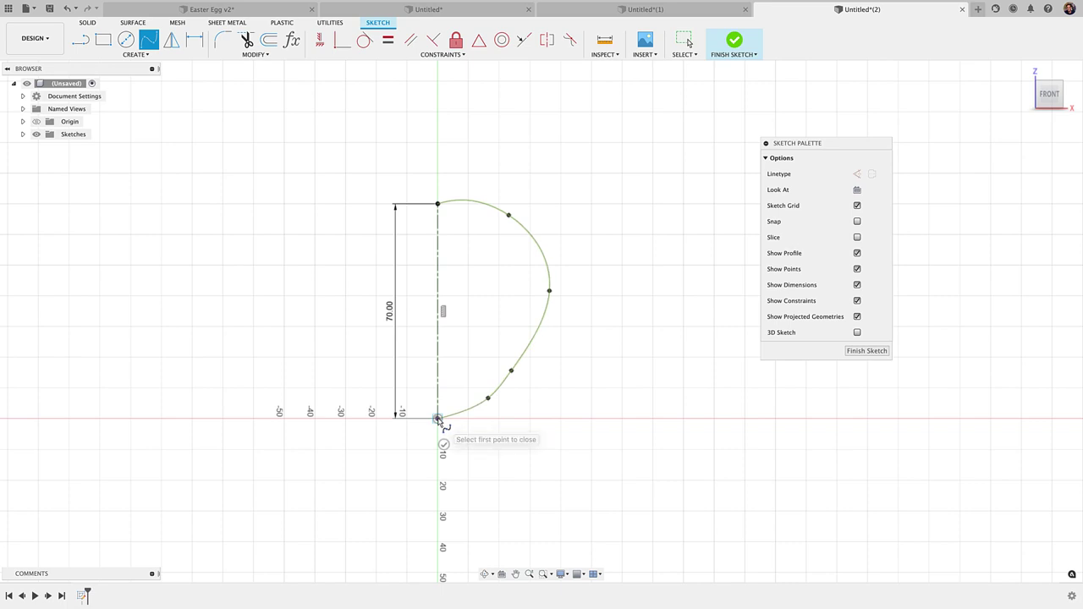
click(438, 419)
right_click(439, 423)
key(Return)
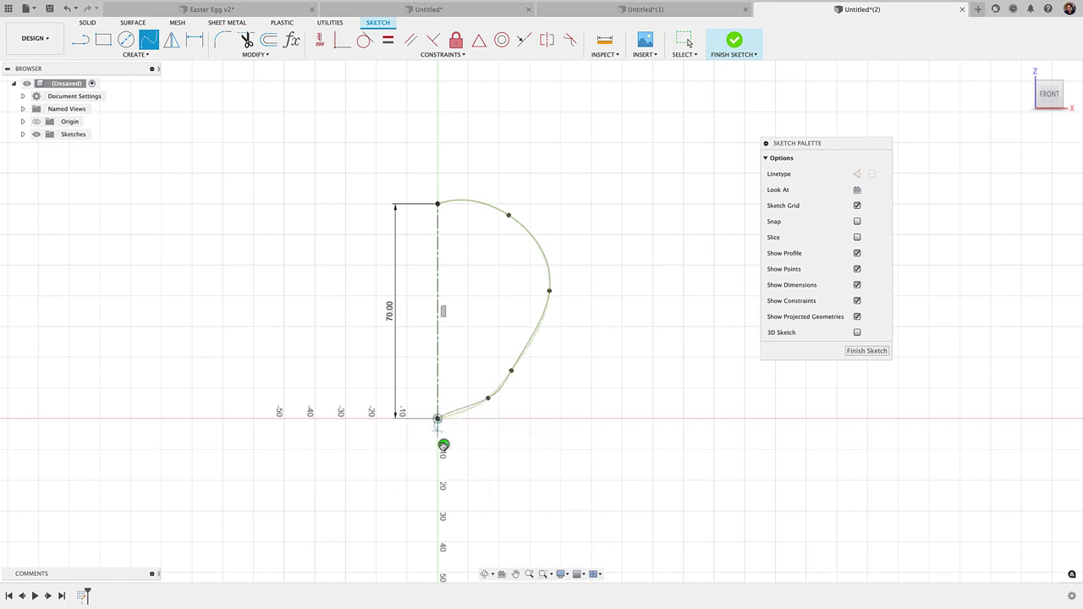
Try to shape the spline into an egg profile by moving its fit points, and delete the spline.
mouse_move(483, 400)
mouse_down()
mouse_move(515, 369)
mouse_move(482, 398)
mouse_up()
click(509, 373)
click(543, 383)
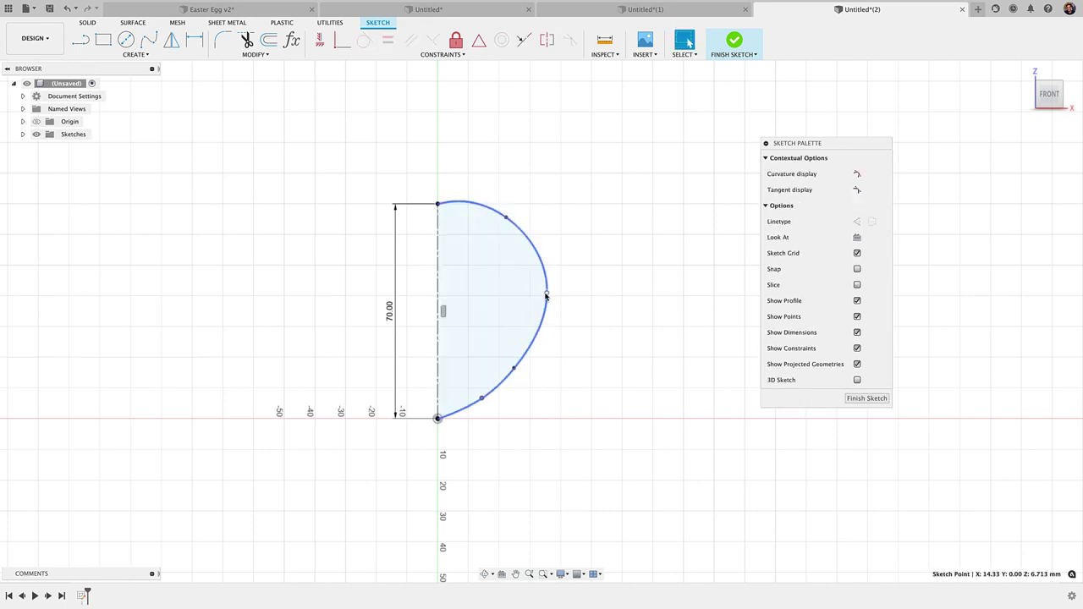
drag(546, 295, 532, 280)
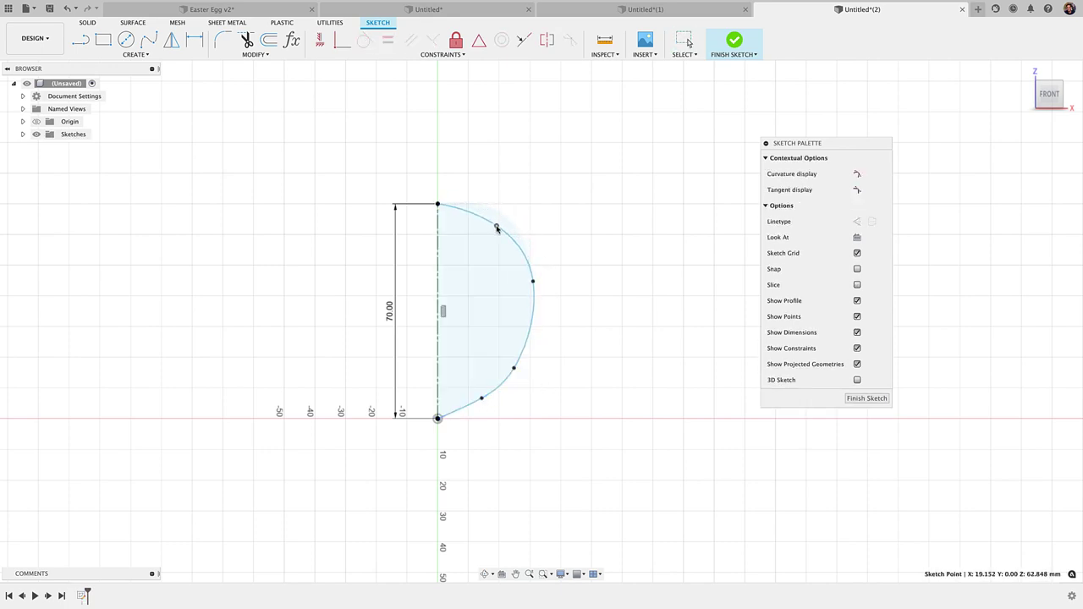
drag(531, 282, 526, 279)
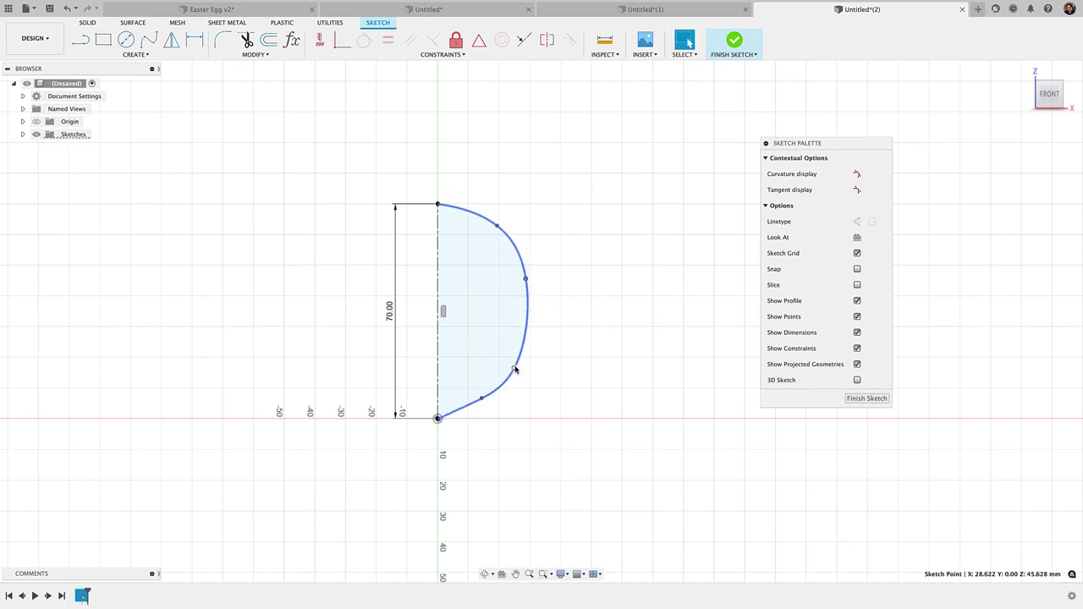
drag(515, 368, 508, 364)
drag(480, 400, 477, 398)
drag(525, 278, 510, 274)
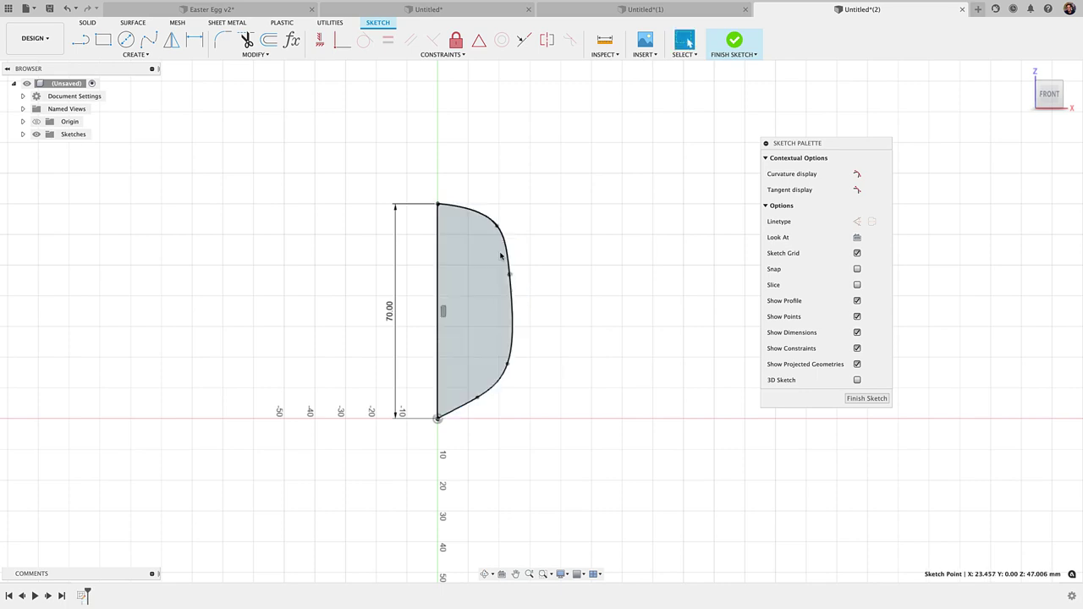
drag(496, 227, 490, 227)
click(492, 230)
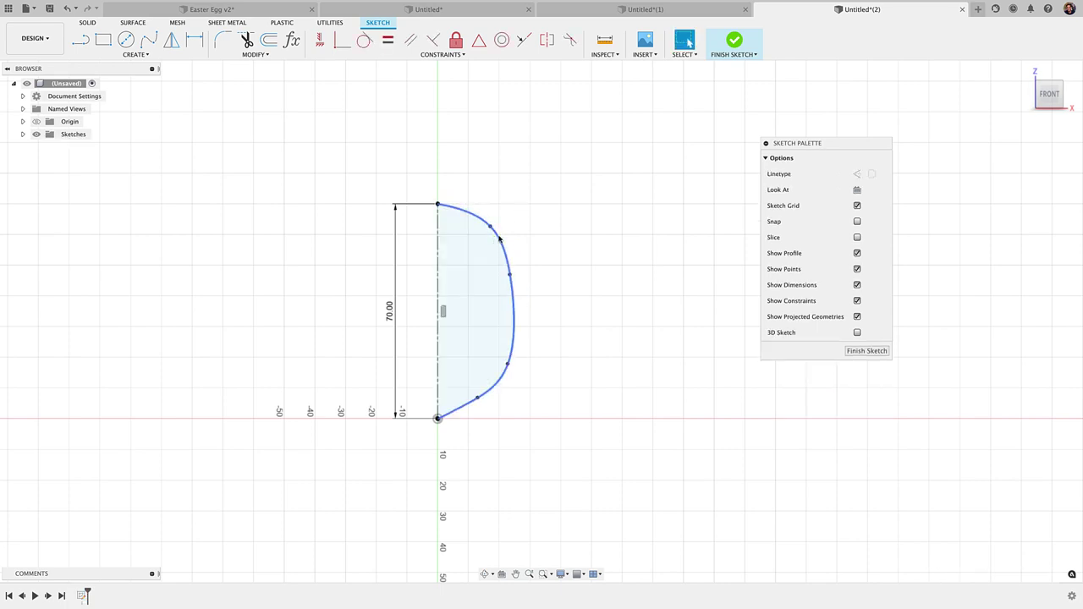
key(Delete)
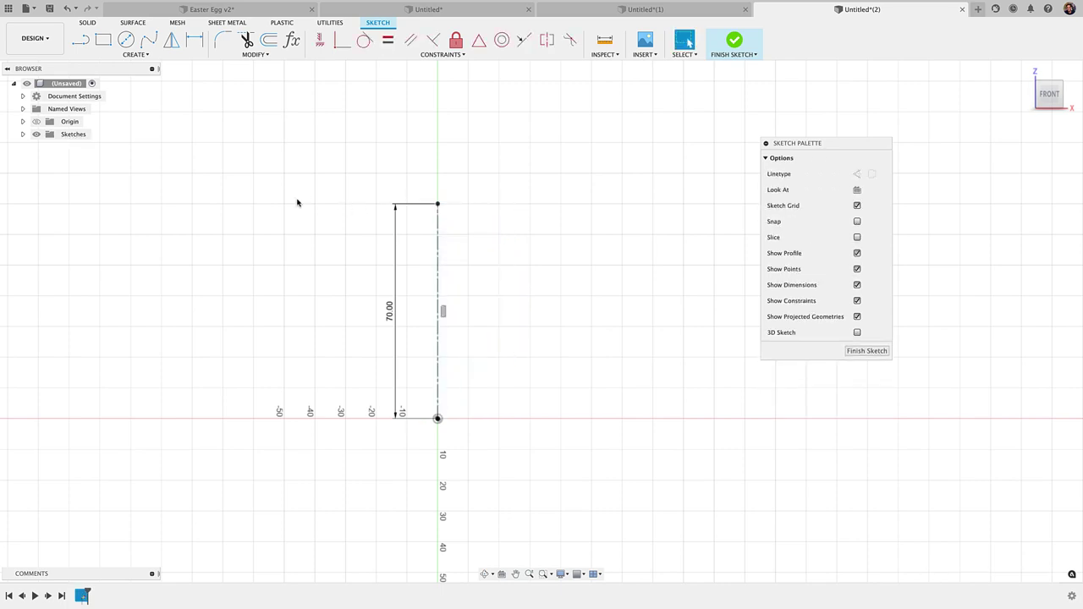
Draw a fit-point spline with only two points, from the centerline's upper endpoint to the origin.
key(s)
click(561, 294)
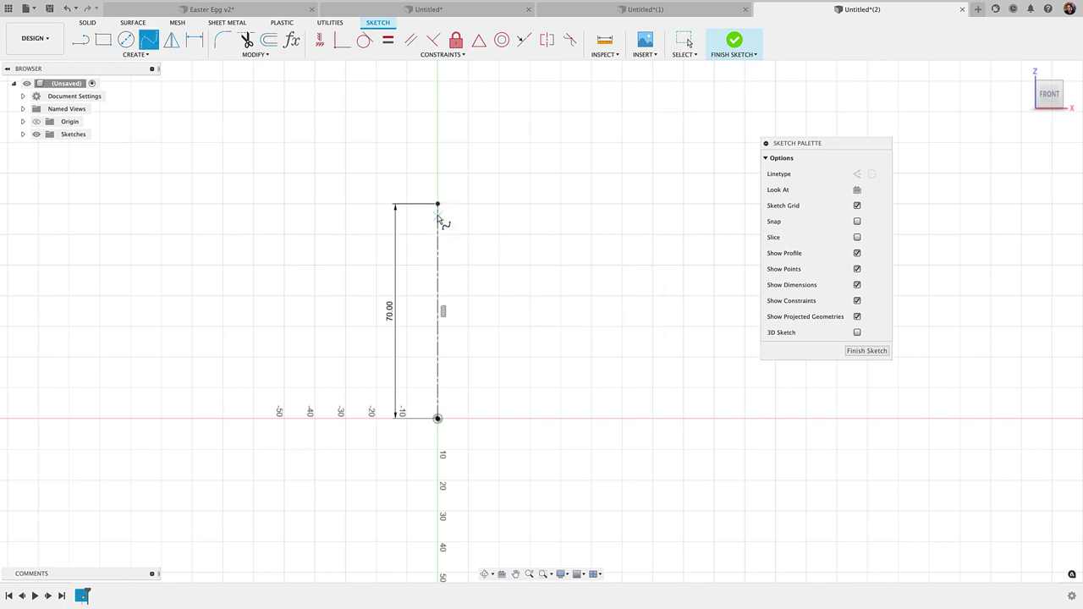
click(437, 208)
click(412, 204)
key(Escape)
Rotate the spline's upper and lower tangent handles to nearly horizontal so the curve bulges into half an egg.
drag(438, 183, 416, 199)
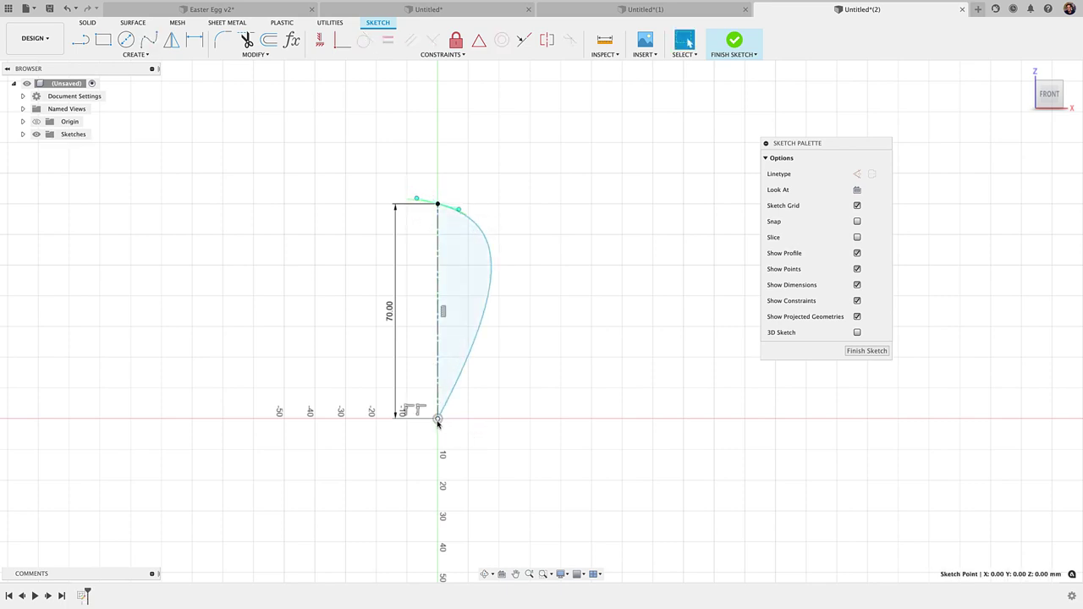
click(455, 402)
mouse_move(425, 440)
mouse_down()
mouse_move(407, 435)
mouse_move(402, 418)
mouse_up()
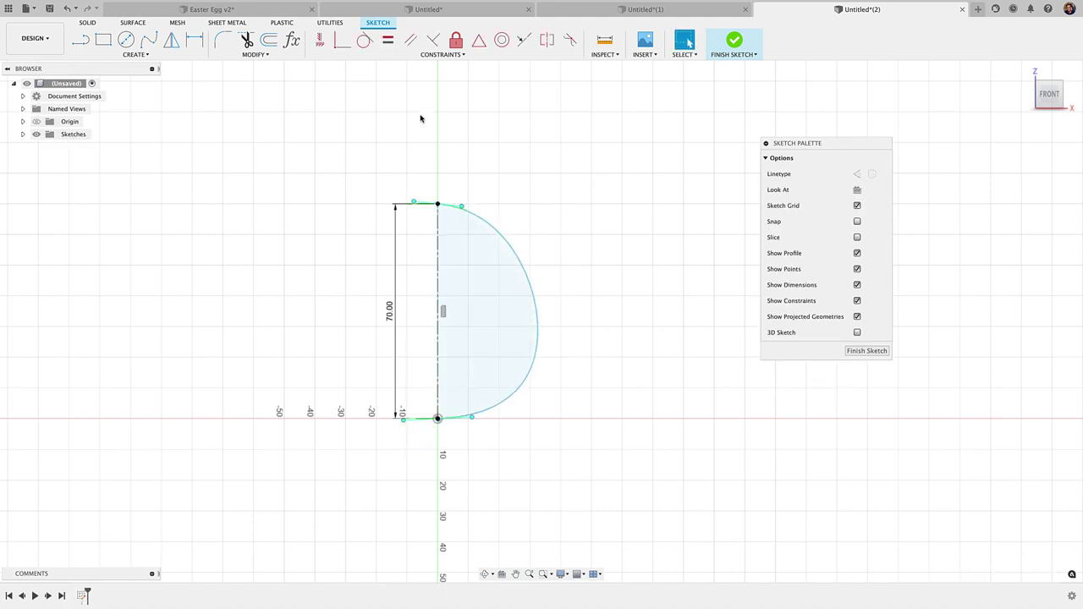
Apply the Horizontal/Vertical constraint to the spline's upper and lower tangent handles.
click(319, 39)
click(425, 203)
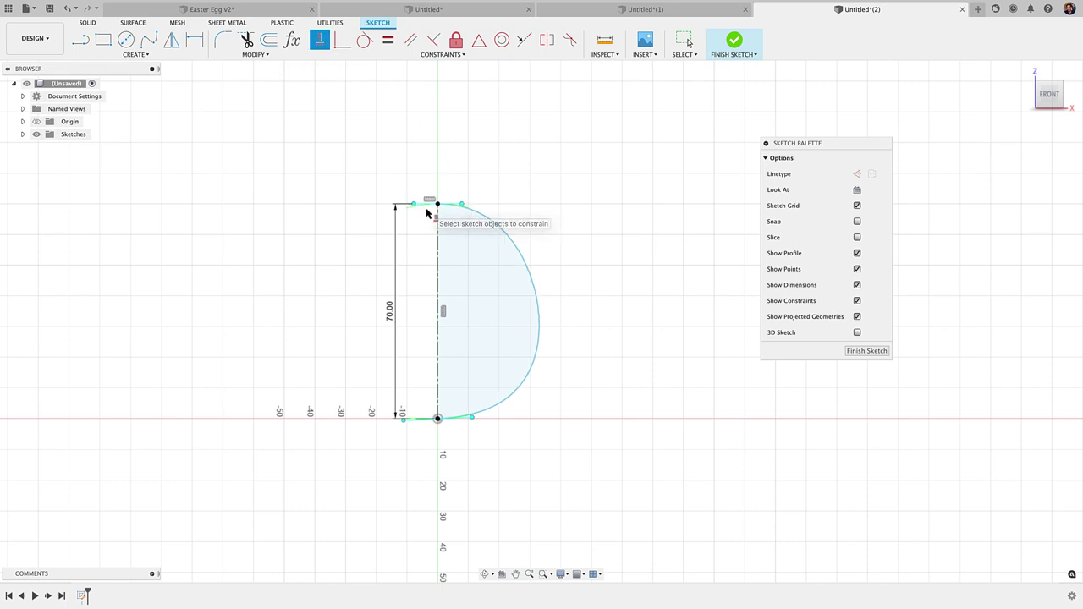
click(417, 427)
scroll(416, 421, up, 2)
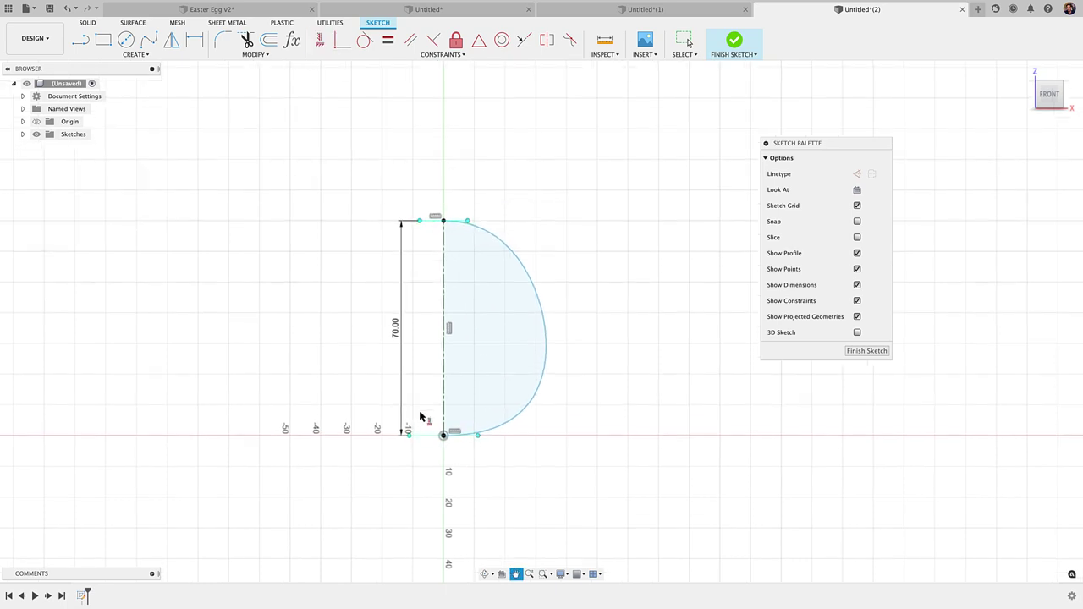
key(Escape)
Try different lengths for the spline's upper and lower tangent handles to reshape the half-egg curve.
scroll(416, 401, up, 2)
scroll(416, 401, up, 2)
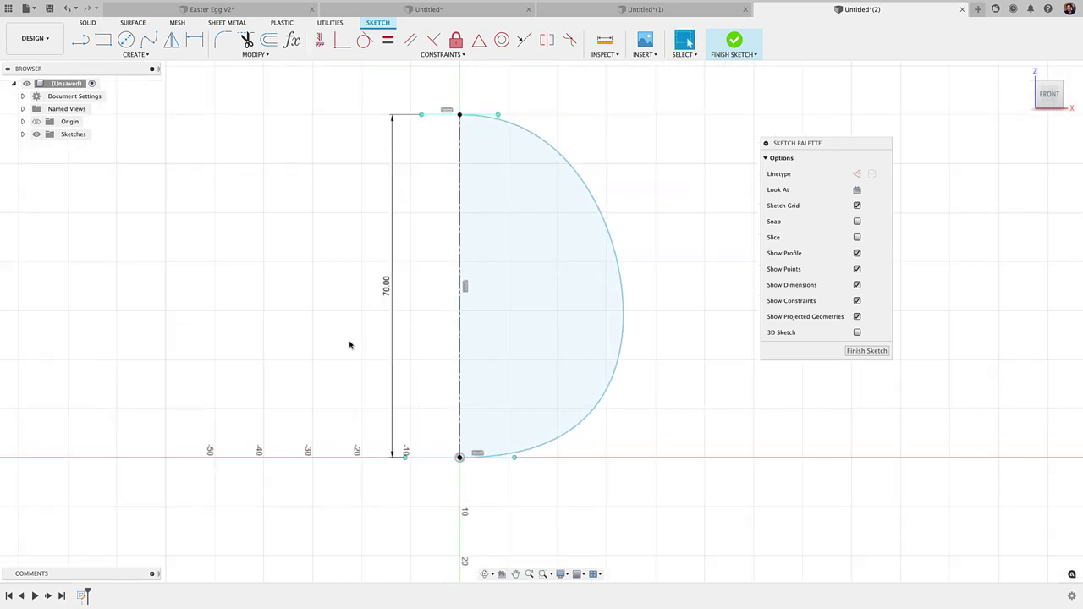
drag(498, 115, 508, 114)
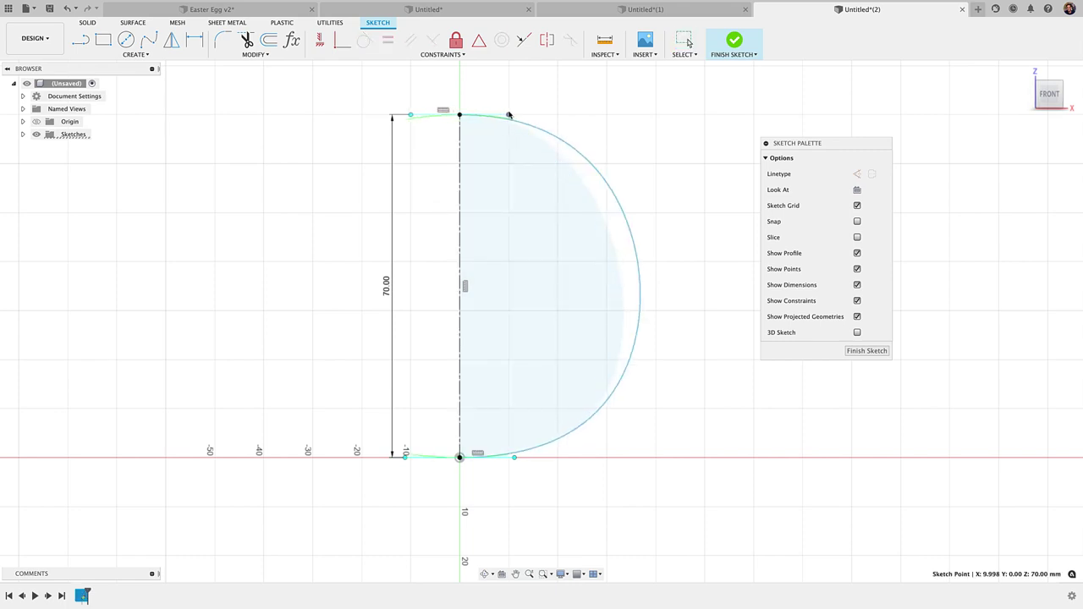
drag(514, 458, 485, 466)
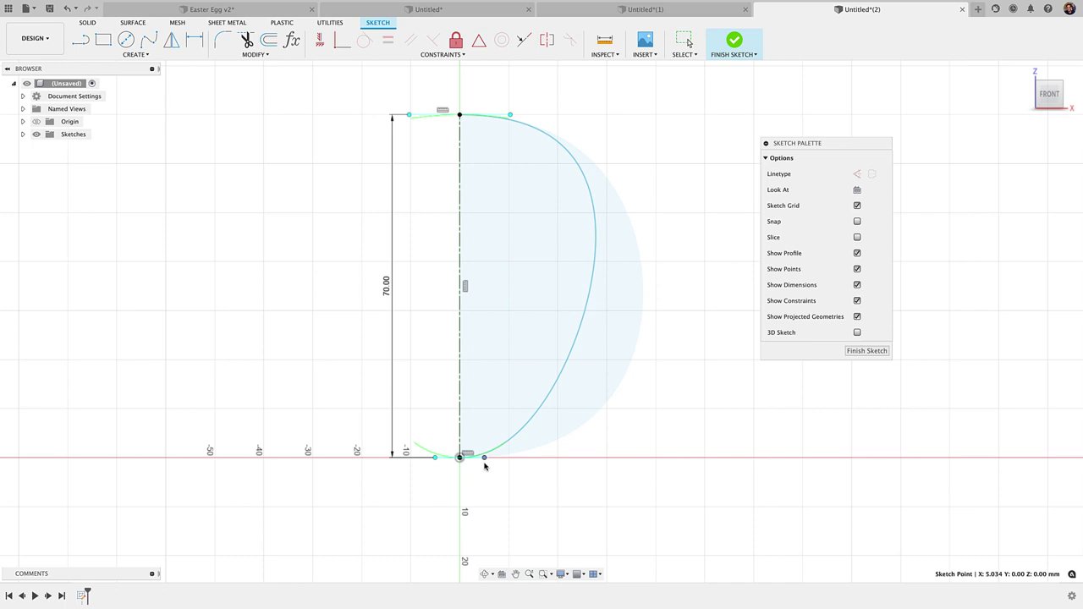
drag(510, 114, 493, 116)
Dimension the spline's tangent handles, setting the upper handle to 8 mm and the lower handle to 18 mm.
key(d)
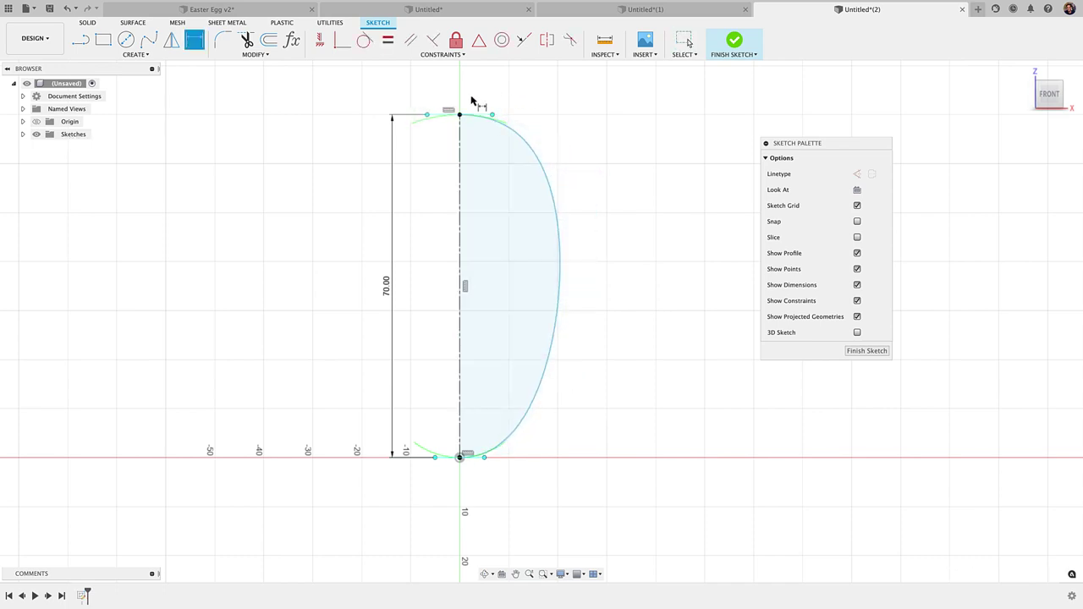
click(479, 114)
click(477, 105)
text(8)
key(Return)
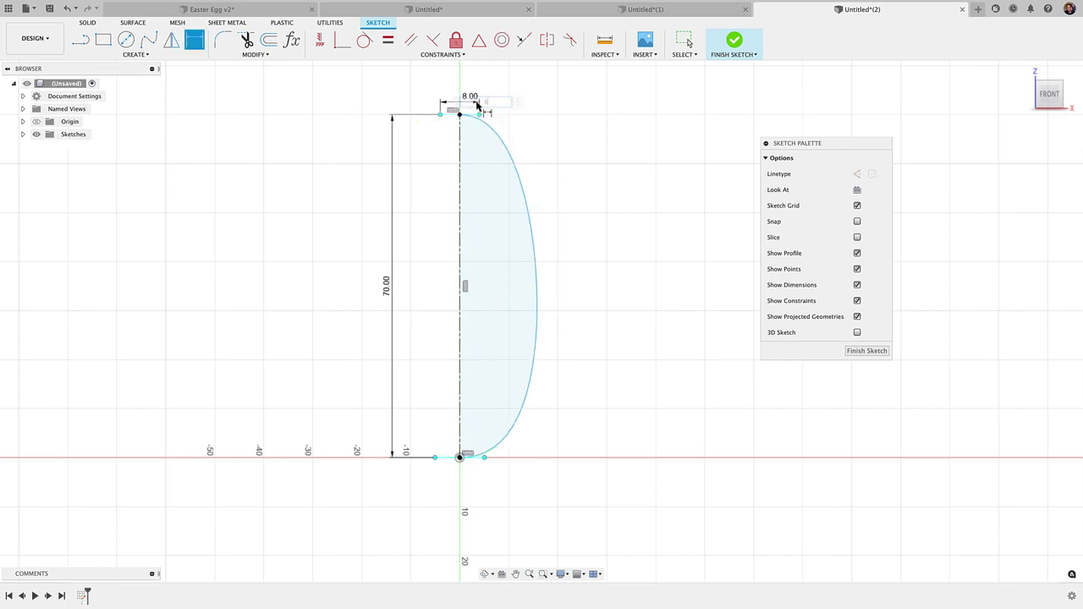
click(471, 457)
click(475, 490)
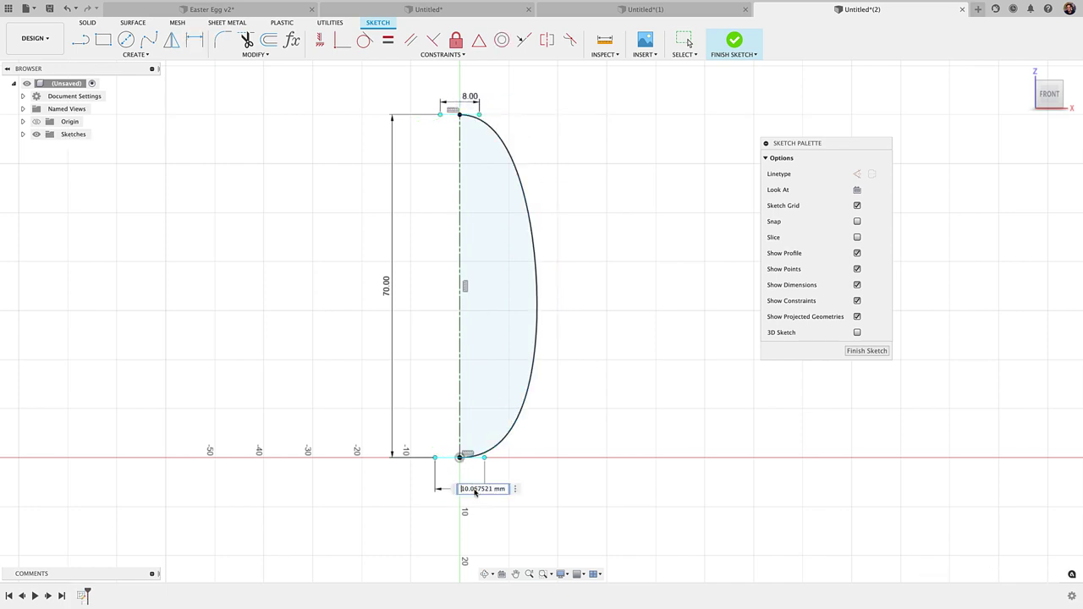
key(Return)
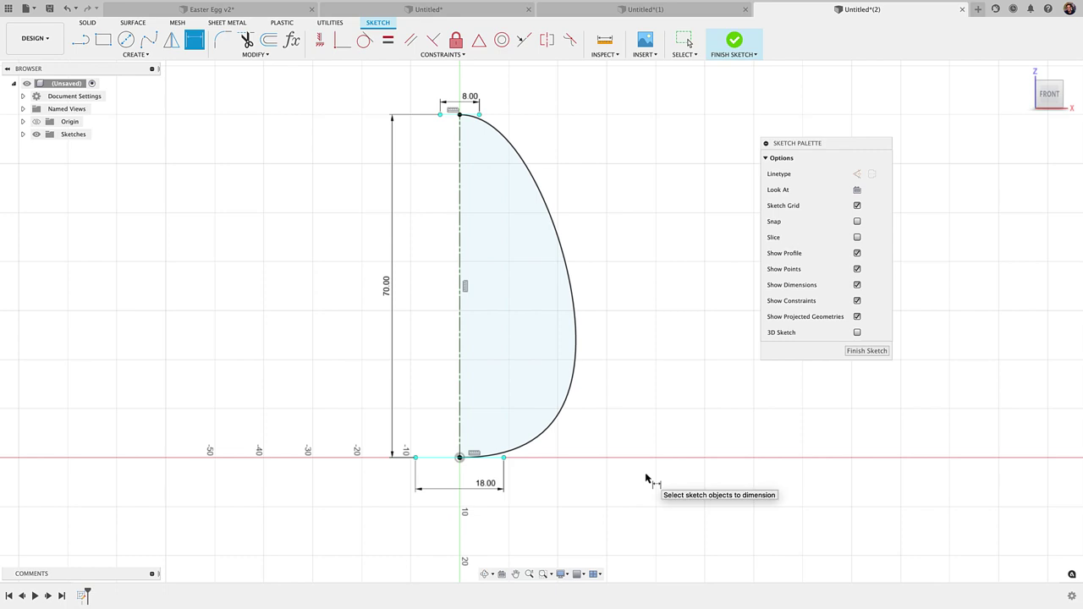
key(Escape)
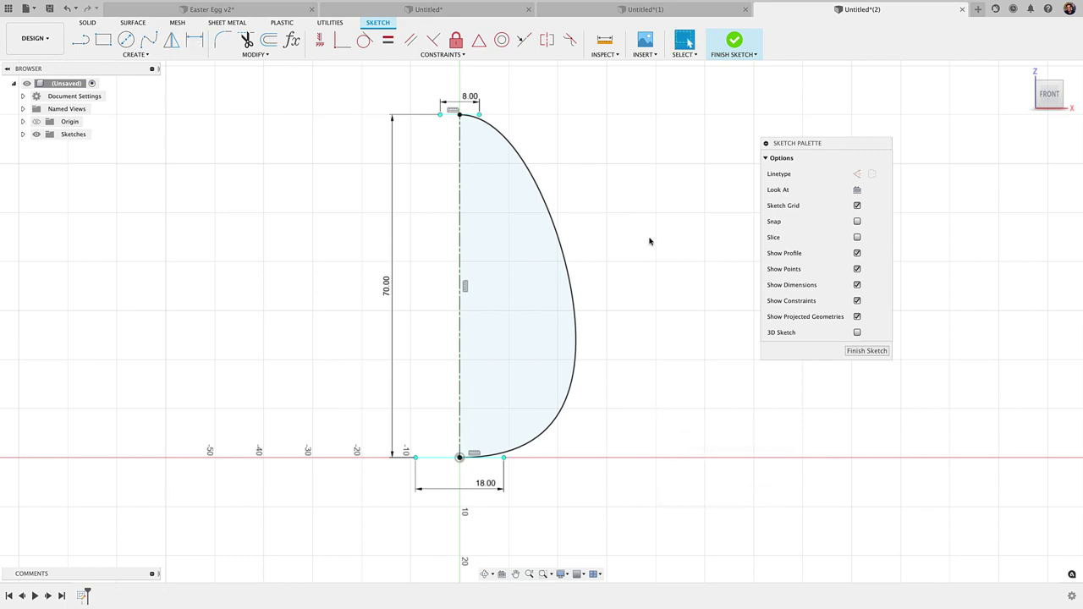
Finish the sketch and revolve the half-egg profile 360 degrees around its centerline as a new body.
click(734, 44)
click(108, 55)
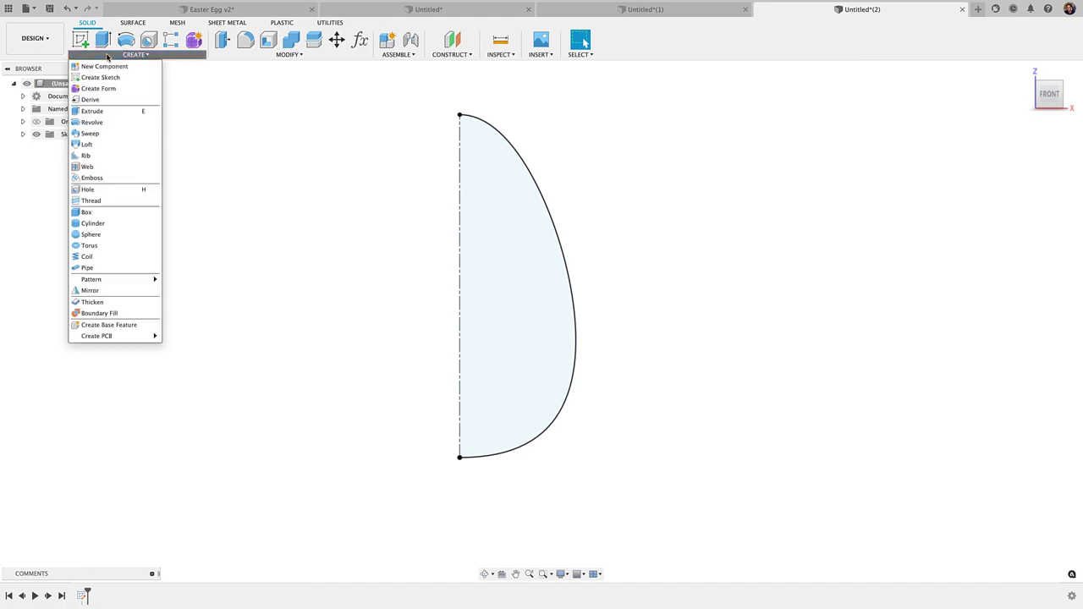
click(92, 122)
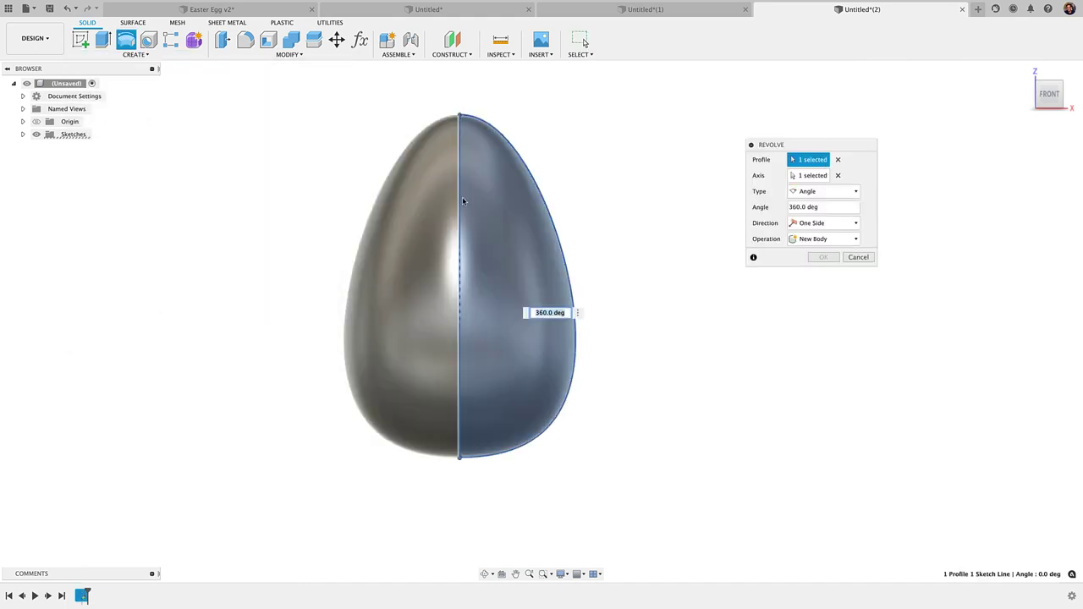
click(824, 257)
shift+middle_drag(764, 397, 730, 361)
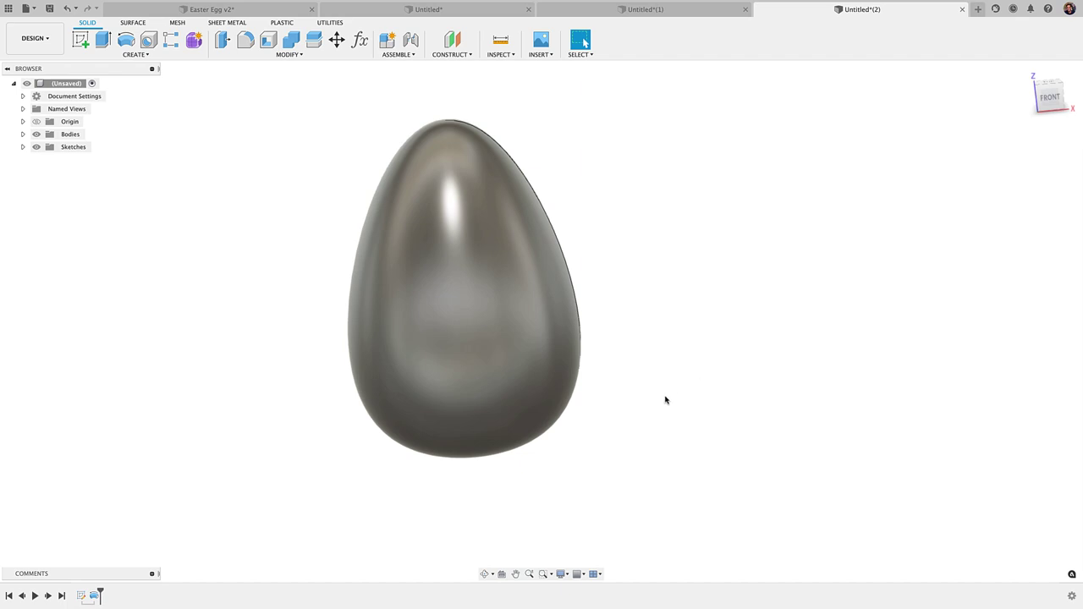
mouse_move(623, 471)
shift+middle_down()
mouse_move(691, 380)
mouse_move(686, 317)
mouse_move(815, 310)
shift+middle_up()
mouse_move(416, 354)
shift+middle_down()
mouse_move(500, 356)
mouse_move(435, 265)
mouse_move(470, 308)
shift+middle_up()
mouse_move(463, 249)
shift+middle_down()
mouse_move(461, 167)
mouse_move(500, 220)
mouse_move(508, 156)
shift+middle_up()
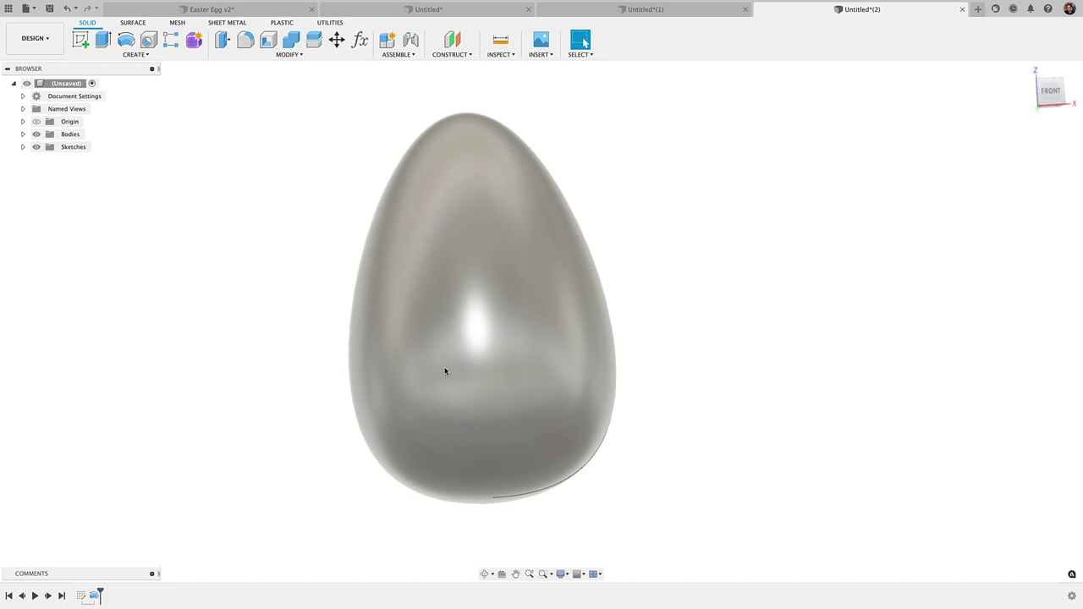
Delete the full-egg revolve feature and reopen the half-egg profile sketch for editing.
click(95, 597)
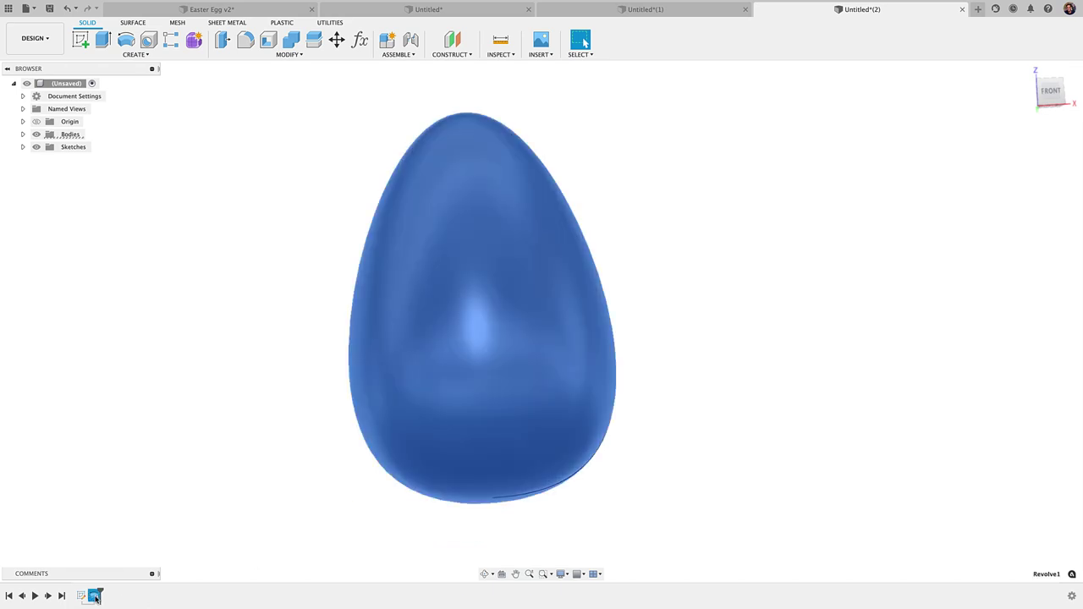
key(Delete)
double_click(81, 596)
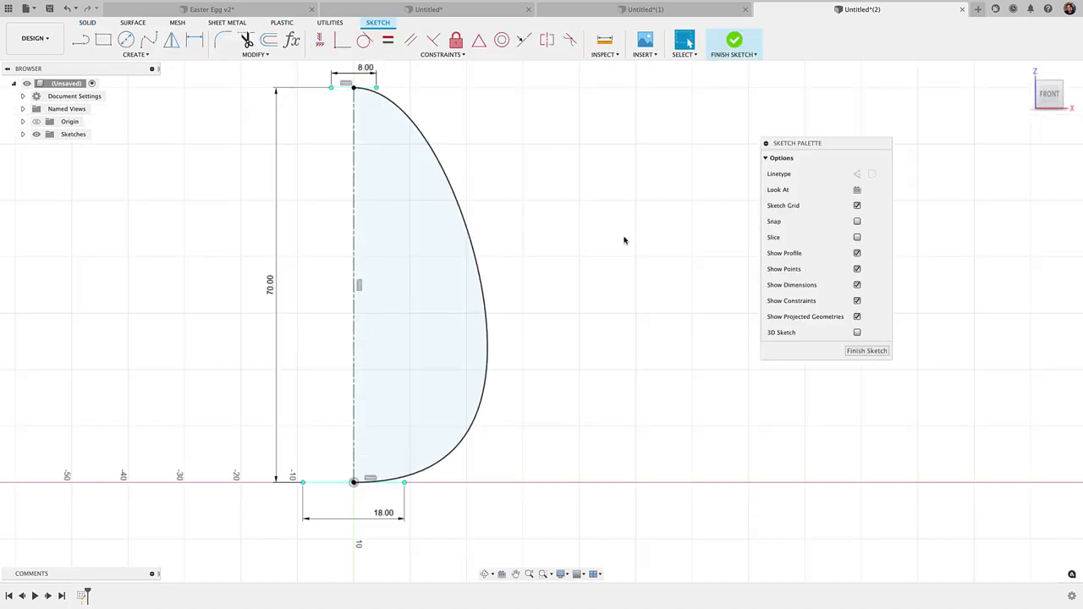
Draw a 20 mm wide, 5 mm high rectangle and apply a Midpoint constraint between its left edge and the egg's centerline.
key(r)
click(517, 153)
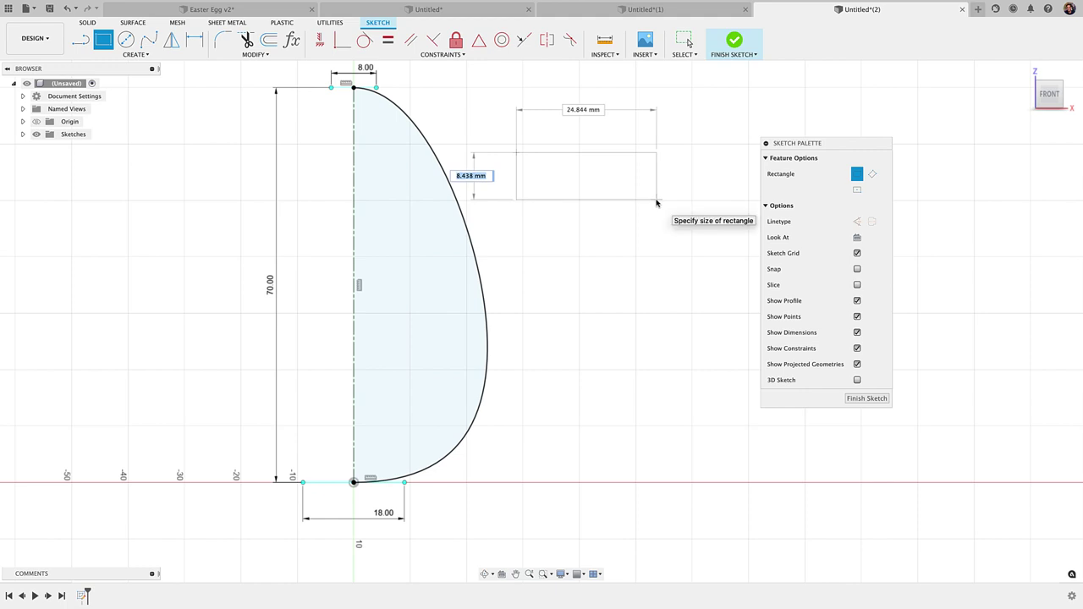
key(Return)
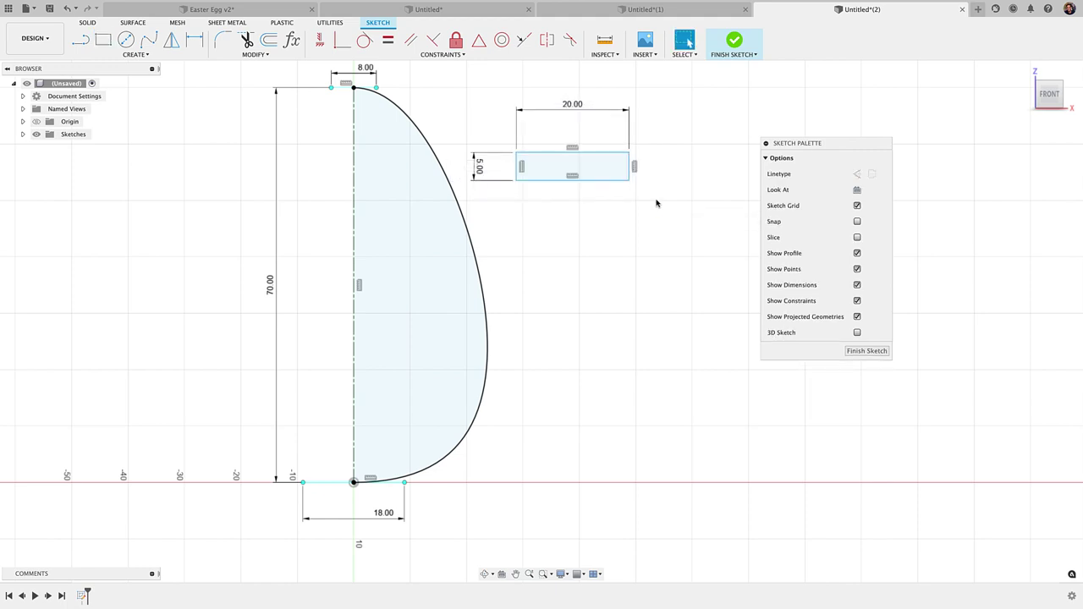
click(480, 44)
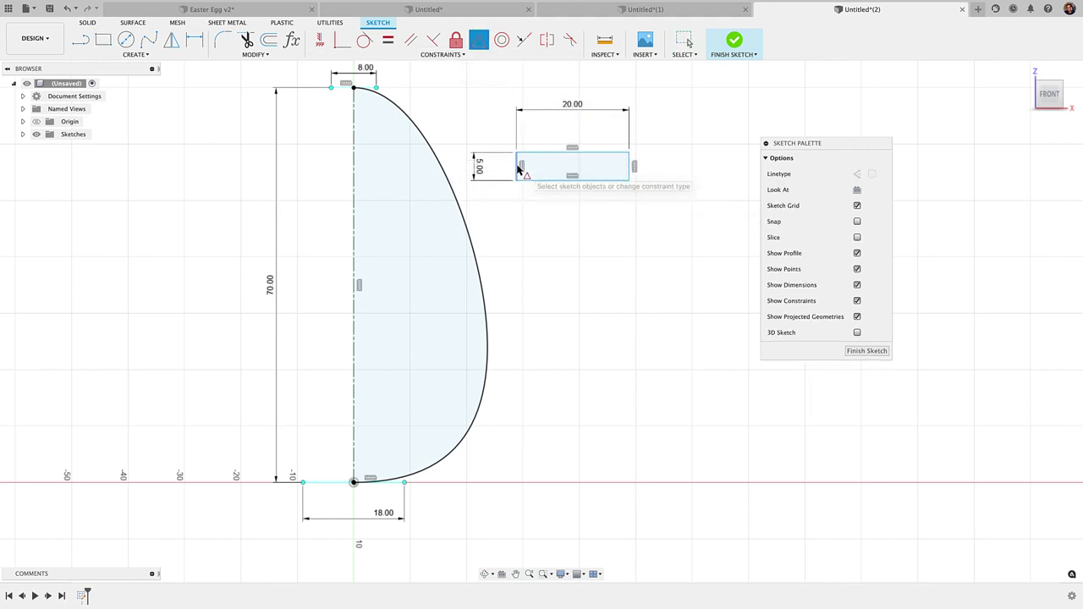
click(355, 305)
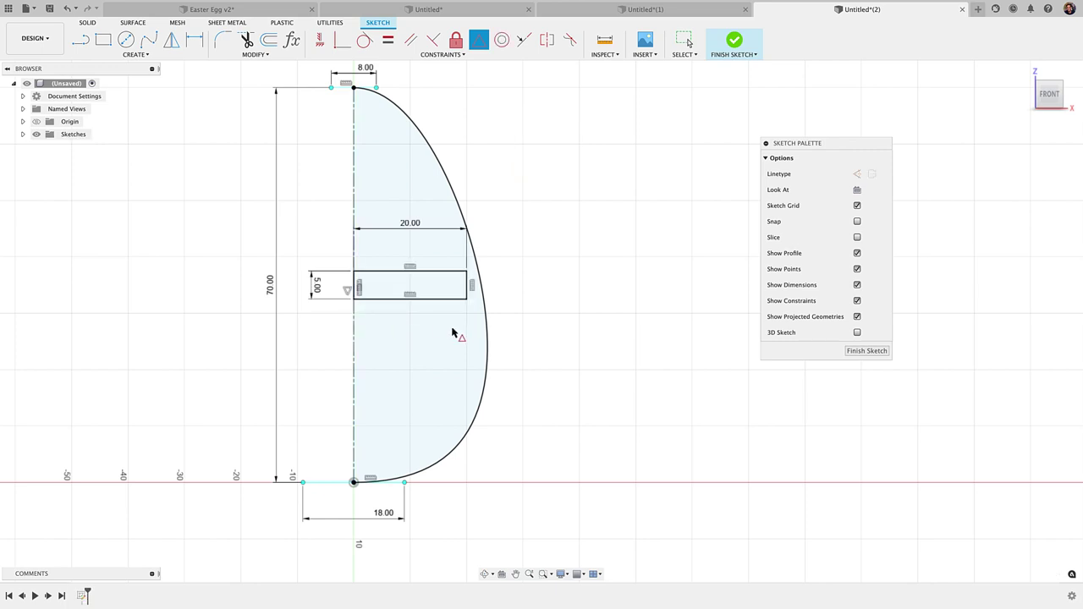
Draw a horizontal line from the rectangle's lower outer corner to the egg curve, dividing the profile into two halves.
scroll(468, 334, up, 4)
key(l)
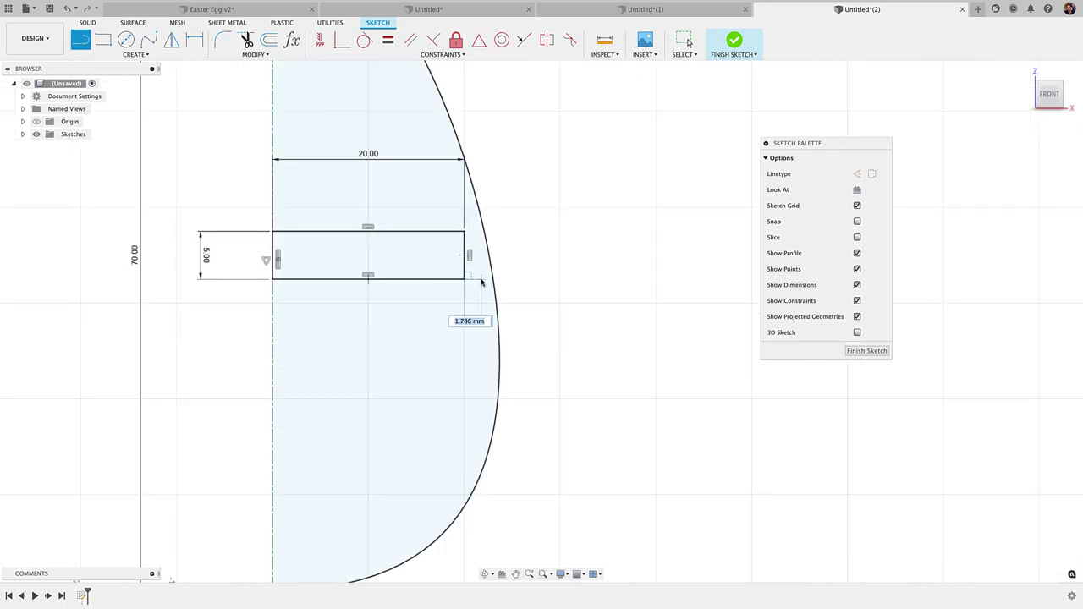
click(491, 282)
scroll(563, 292, down, 5)
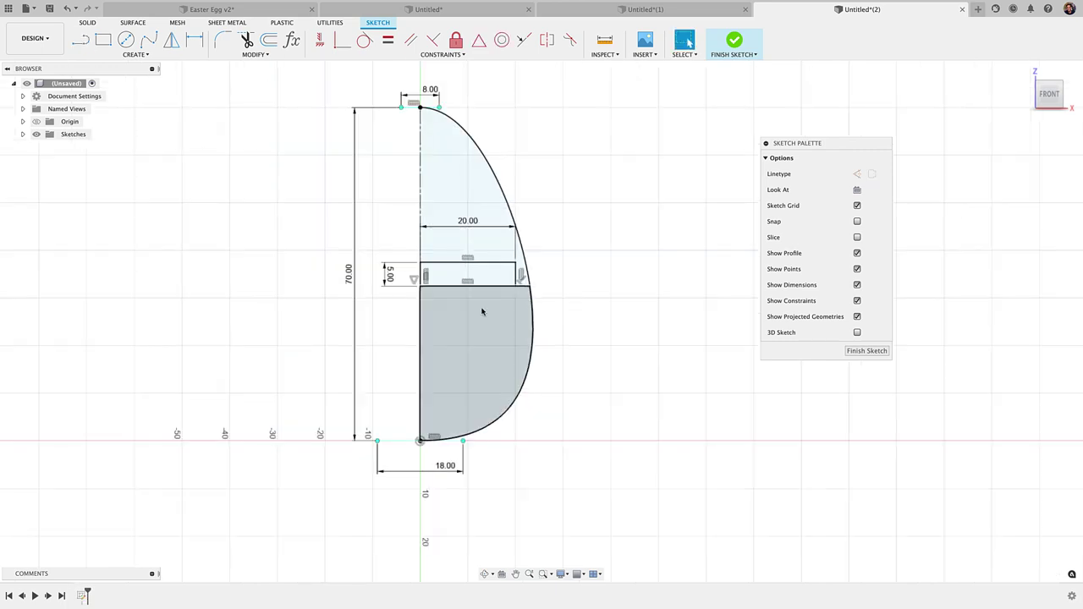
key(Escape)
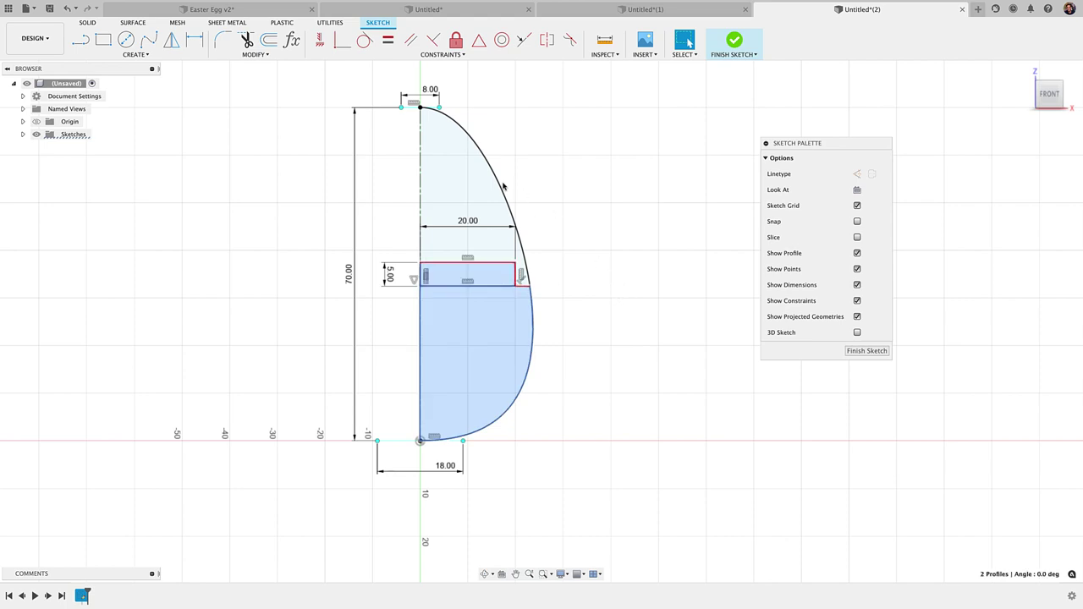
click(448, 186)
click(480, 331)
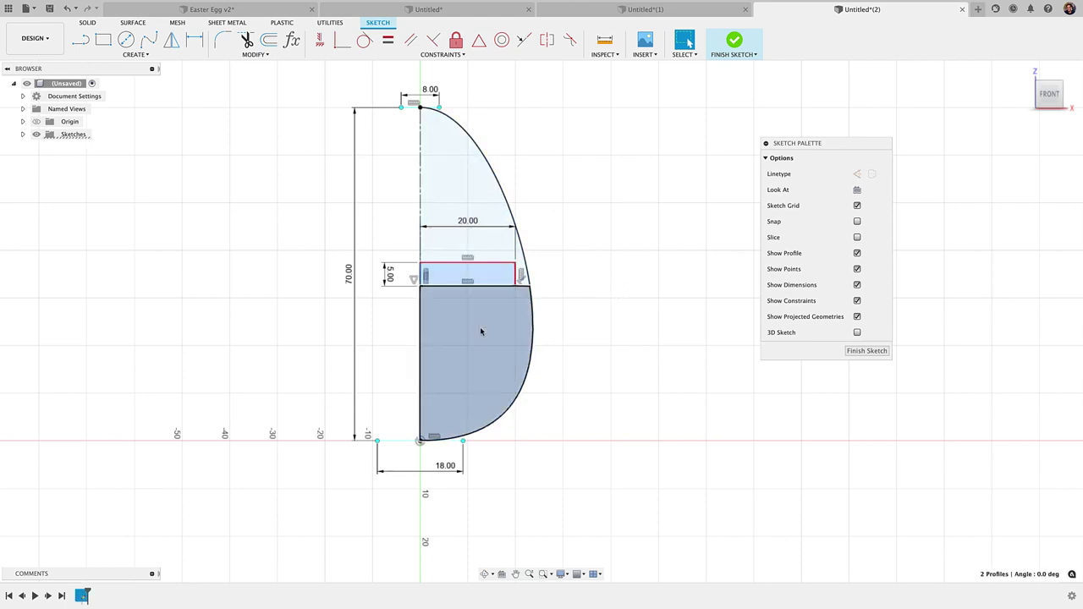
click(520, 181)
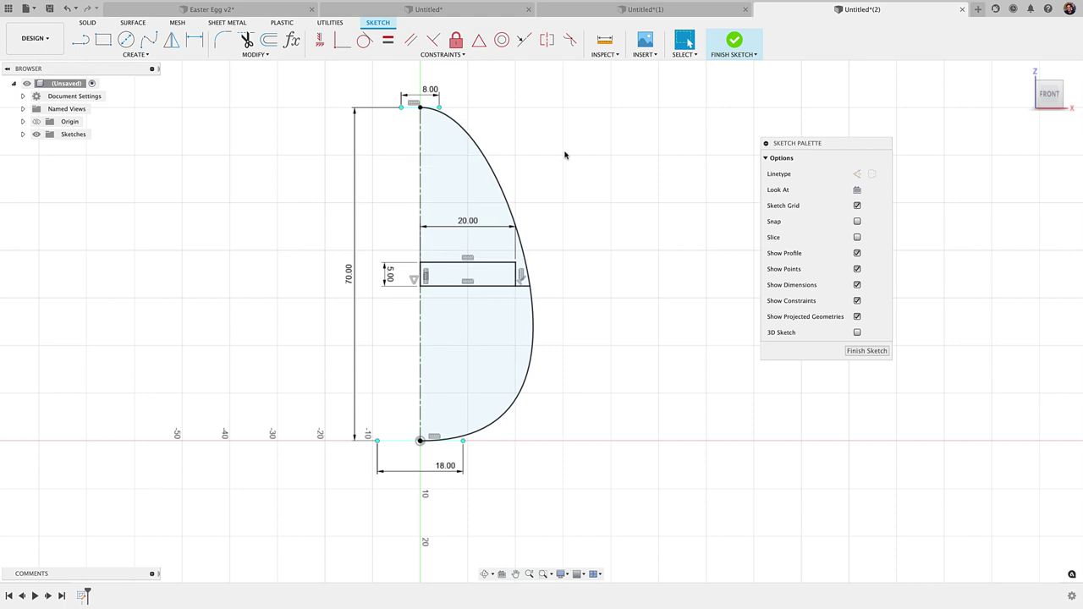
Finish the sketch and revolve the lower egg region together with the rectangle 360 degrees around the centerline as a new body.
click(733, 40)
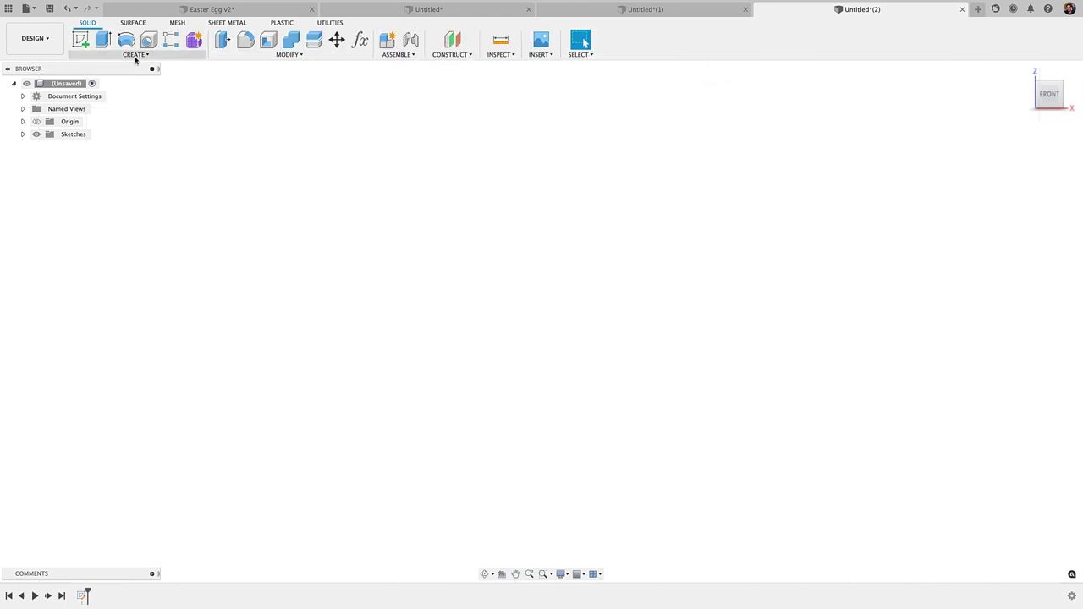
click(45, 147)
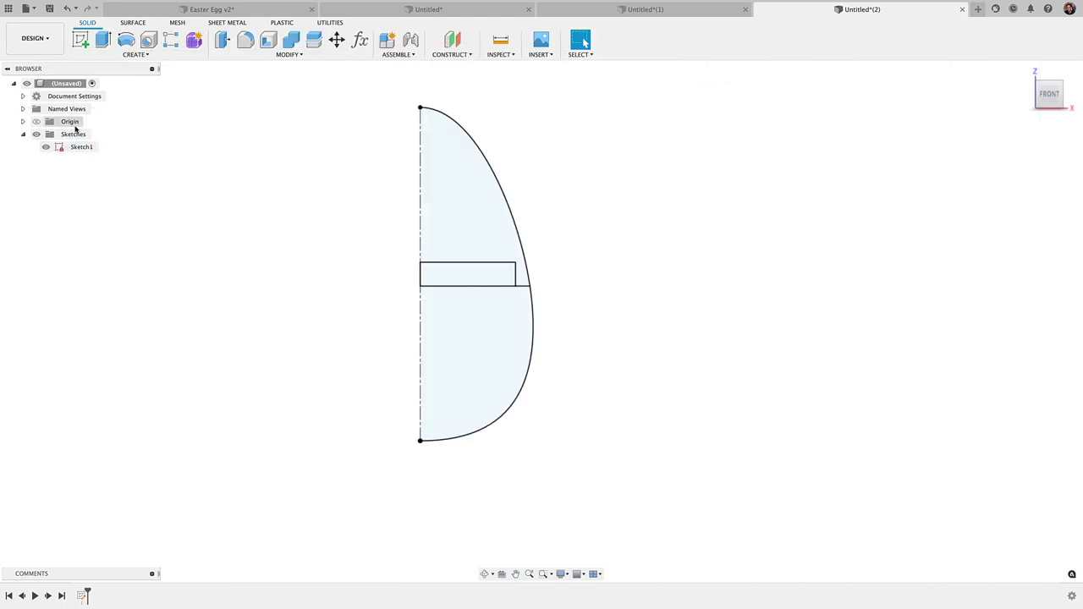
click(119, 54)
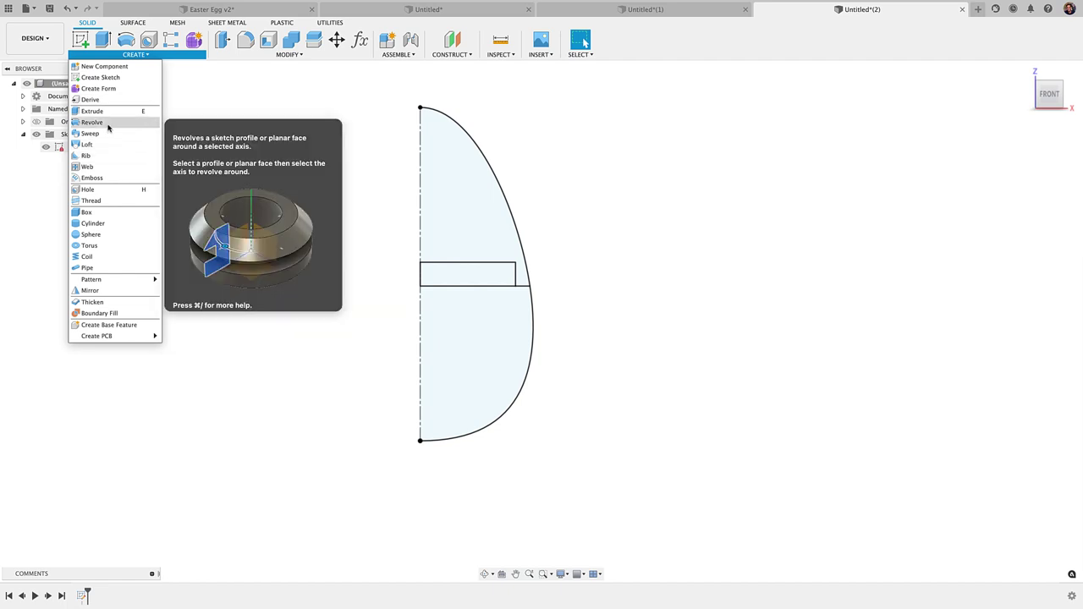
click(103, 123)
click(452, 336)
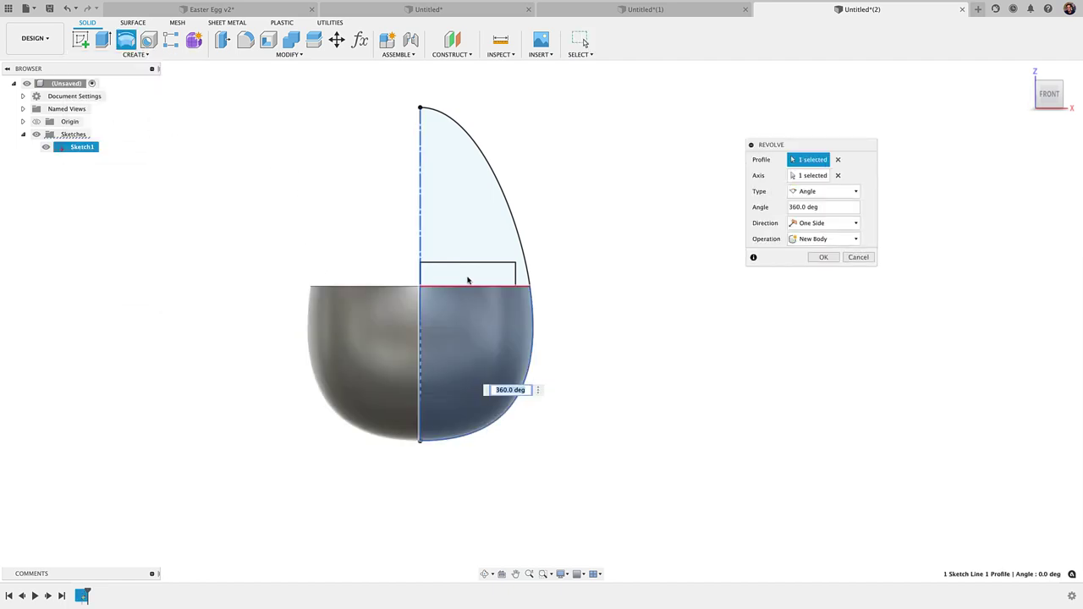
click(468, 280)
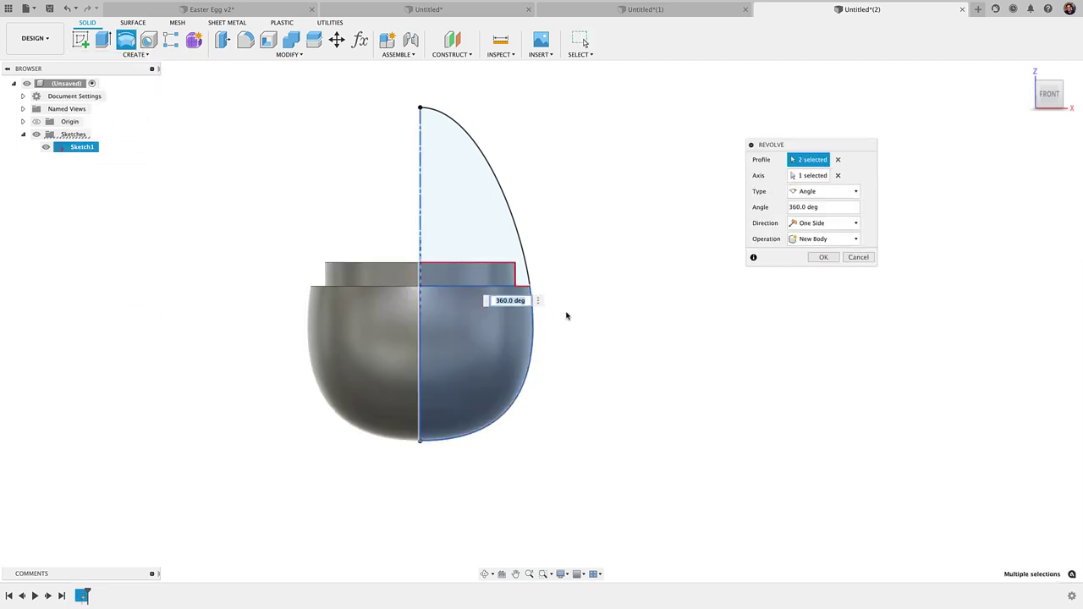
click(812, 259)
Revolve the upper egg region 360 degrees around the centerline, using the New Body operation.
right_click(660, 254)
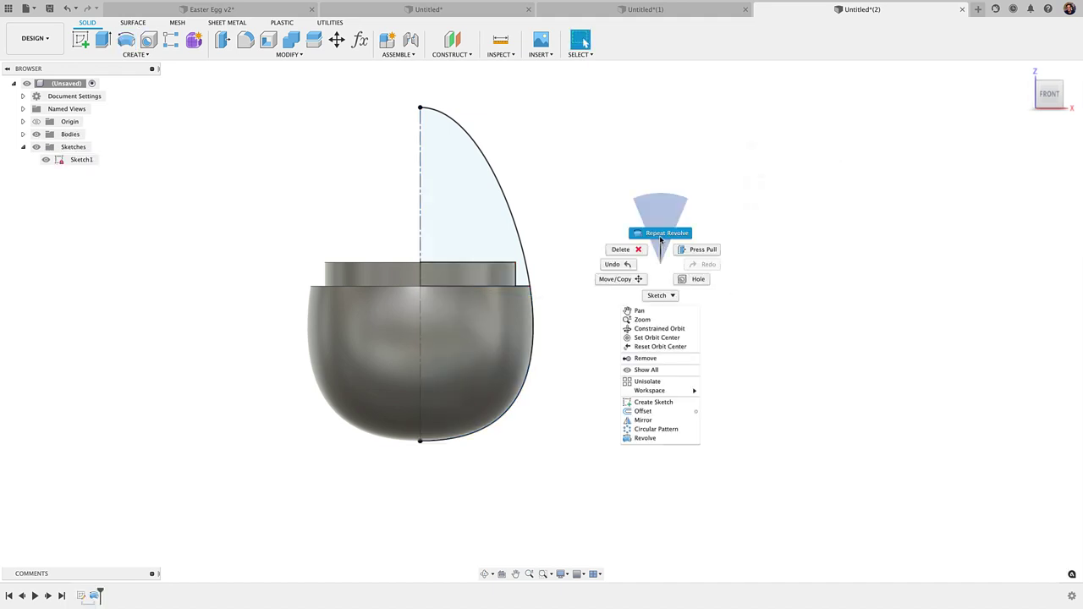
click(657, 233)
click(483, 217)
click(834, 239)
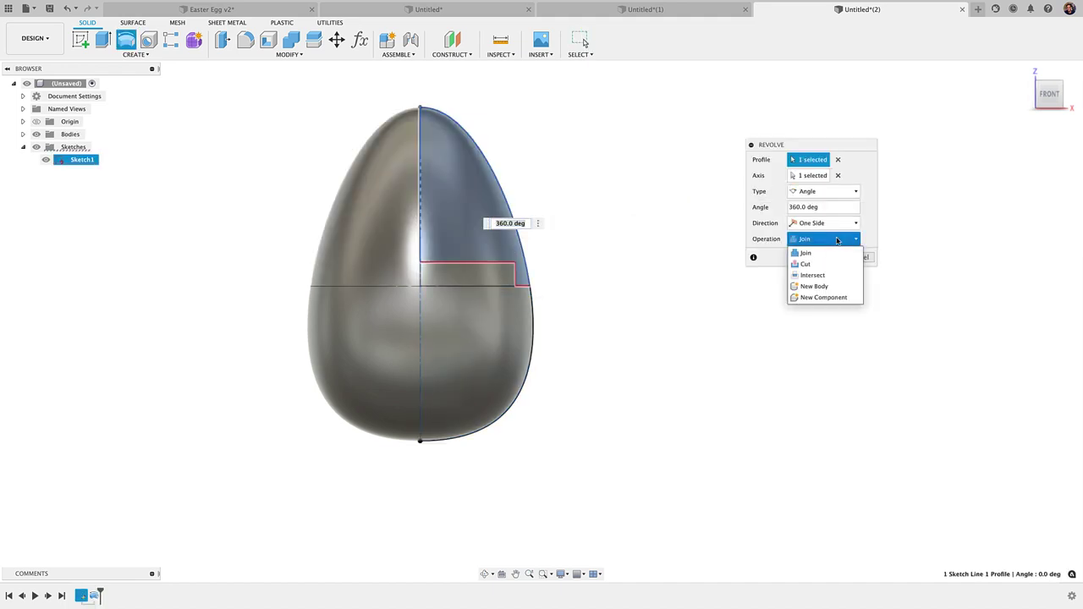
click(819, 286)
click(823, 257)
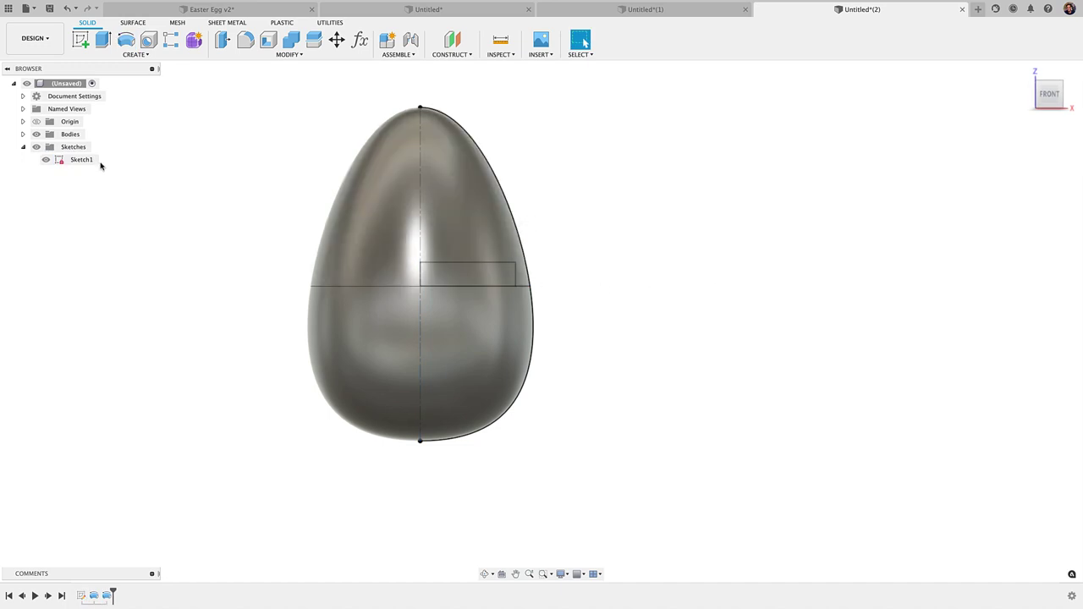
Temporarily hide the lower egg half to inspect the recess in the upper half's underside, and hide the sketches.
click(23, 135)
click(47, 147)
shift+middle_drag(91, 232, 211, 313)
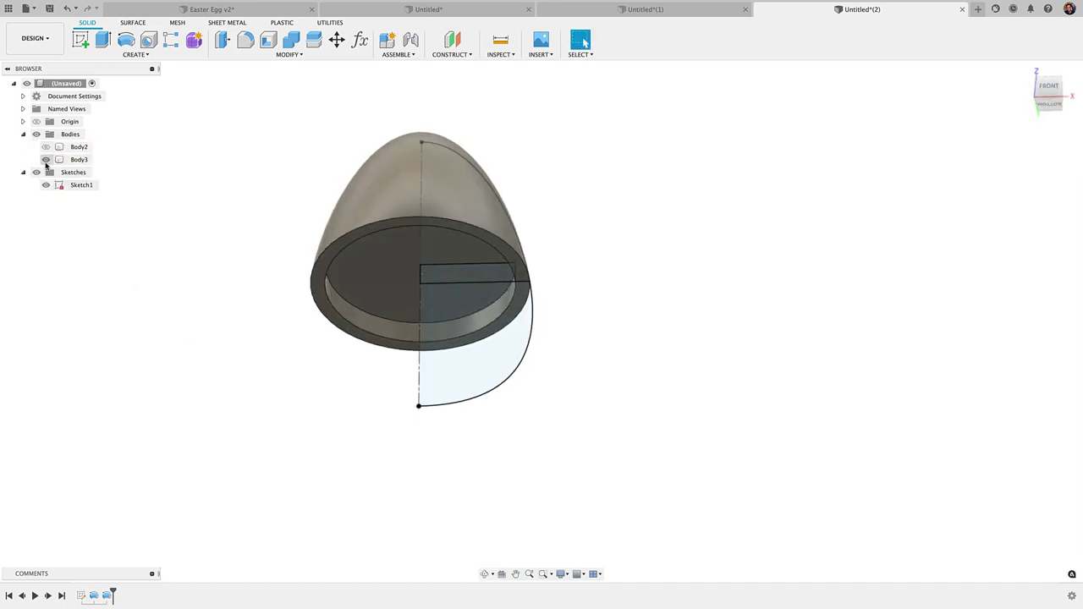
click(37, 173)
click(46, 147)
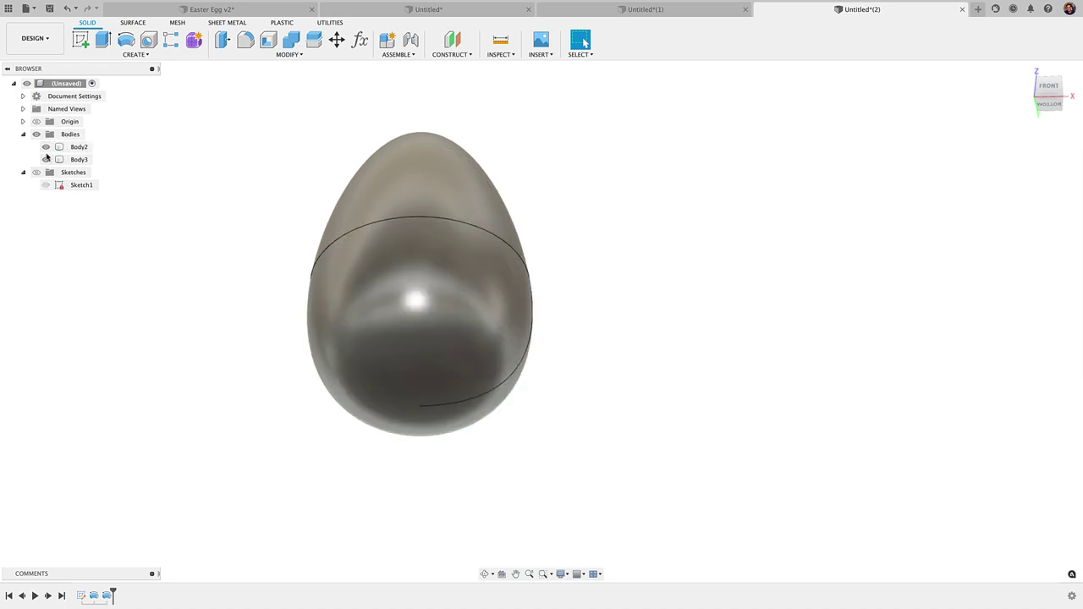
Hide the upper egg half, Body3, and examine the lower half, Body2, from above and from the side.
click(46, 159)
shift+middle_drag(184, 278, 207, 359)
middle_drag(206, 358, 278, 395)
scroll(821, 380, down, 3)
scroll(819, 380, up, 5)
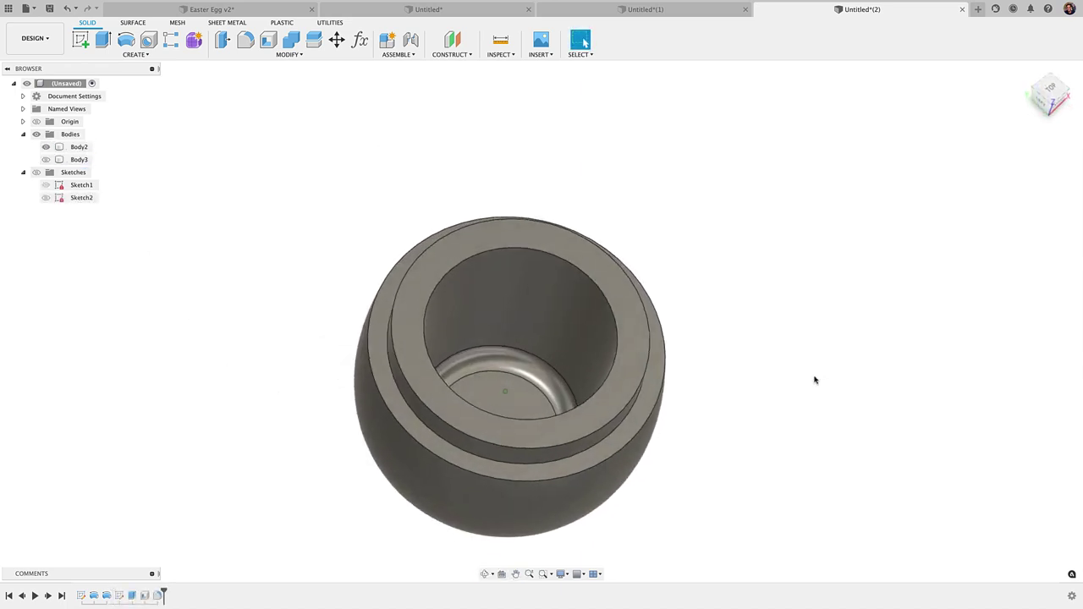
shift+middle_drag(476, 390, 174, 176)
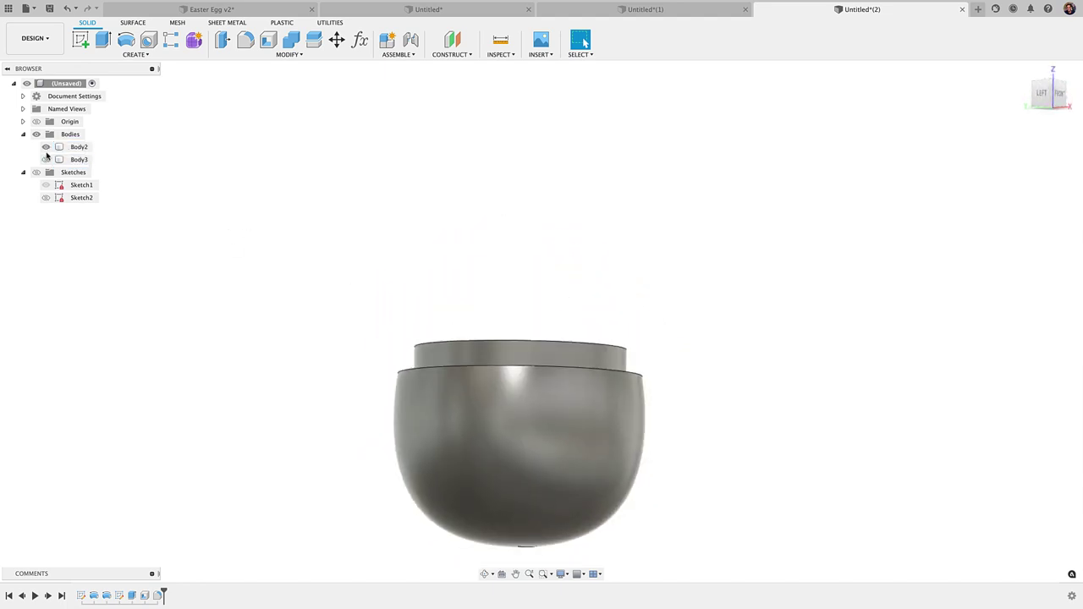
Switch the visibility of Body2 and Body3 to inspect the upper half alone and the complete egg.
click(46, 147)
click(45, 160)
shift+middle_drag(501, 396, 506, 372)
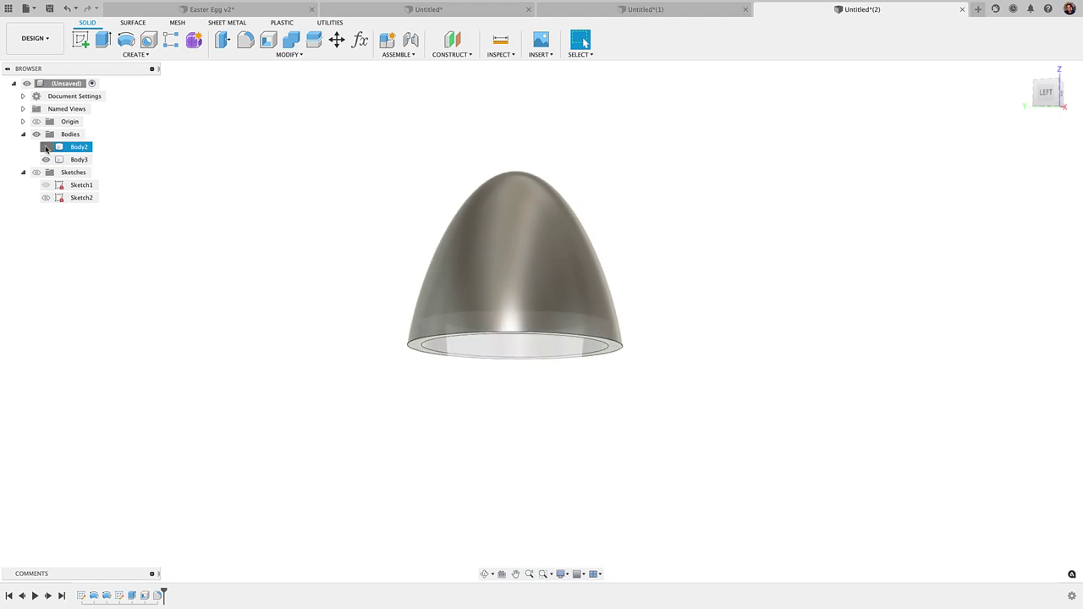
click(47, 147)
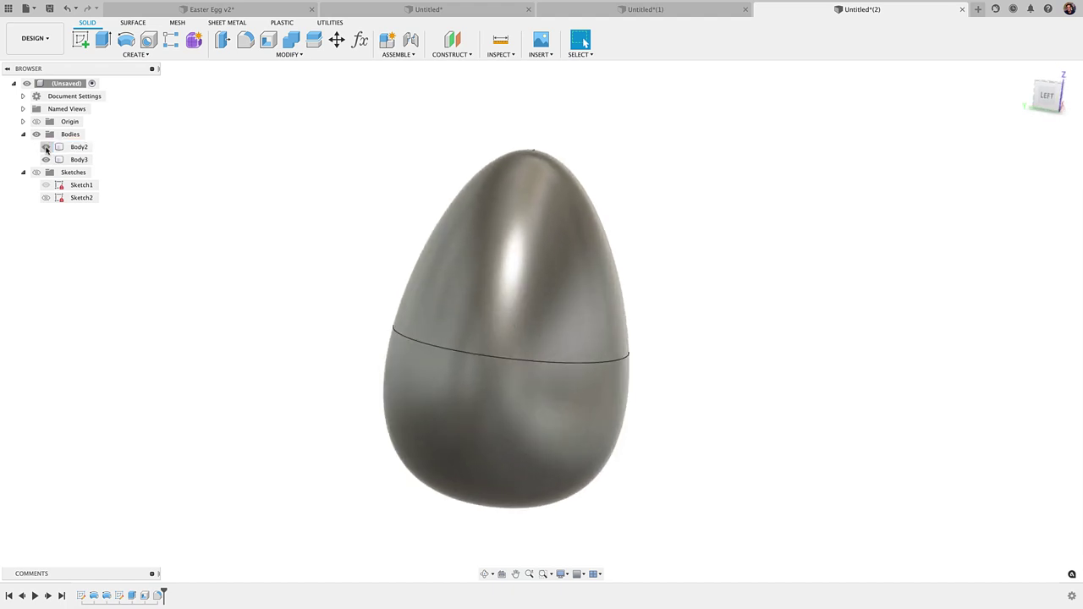
click(46, 148)
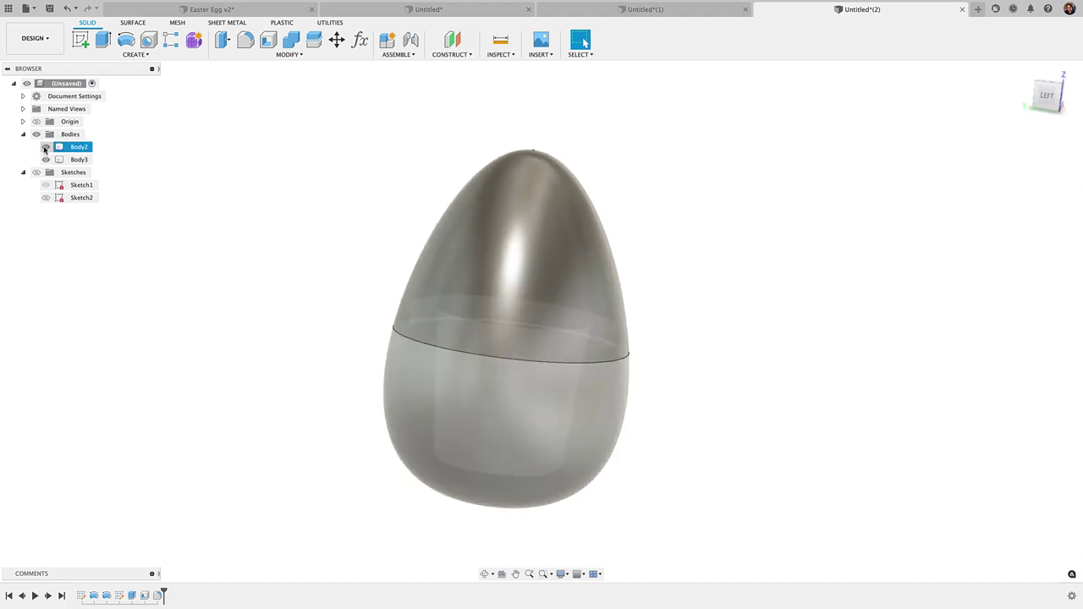
click(45, 148)
click(45, 148)
Hide Body3 and add a modeled, full-length M40x3 right-hand ISO Metric thread, class 6g, to the outside of Body2's neck.
click(47, 160)
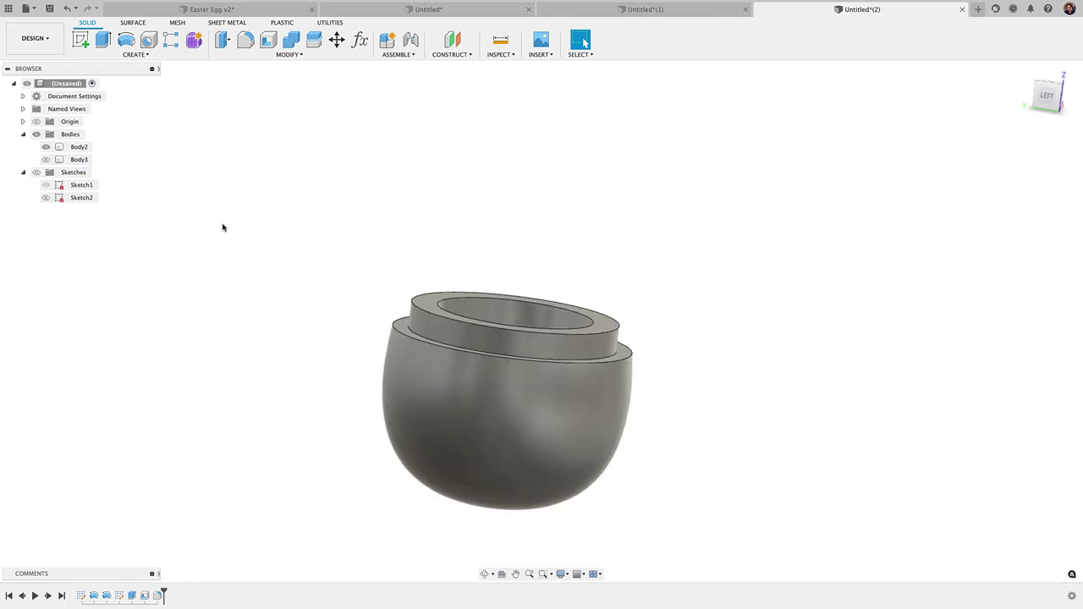
scroll(269, 266, up, 3)
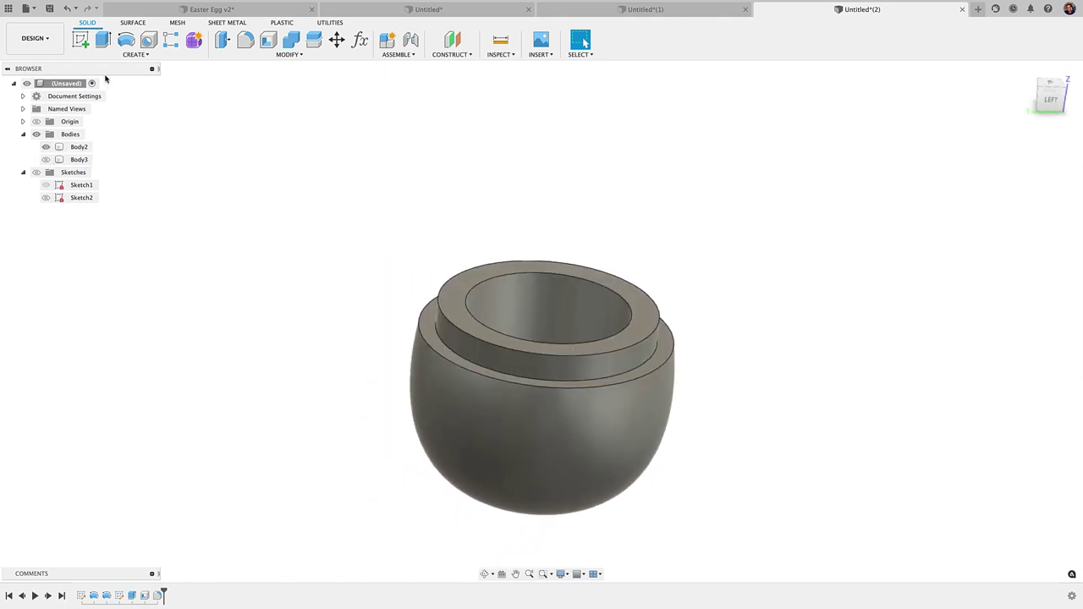
click(109, 57)
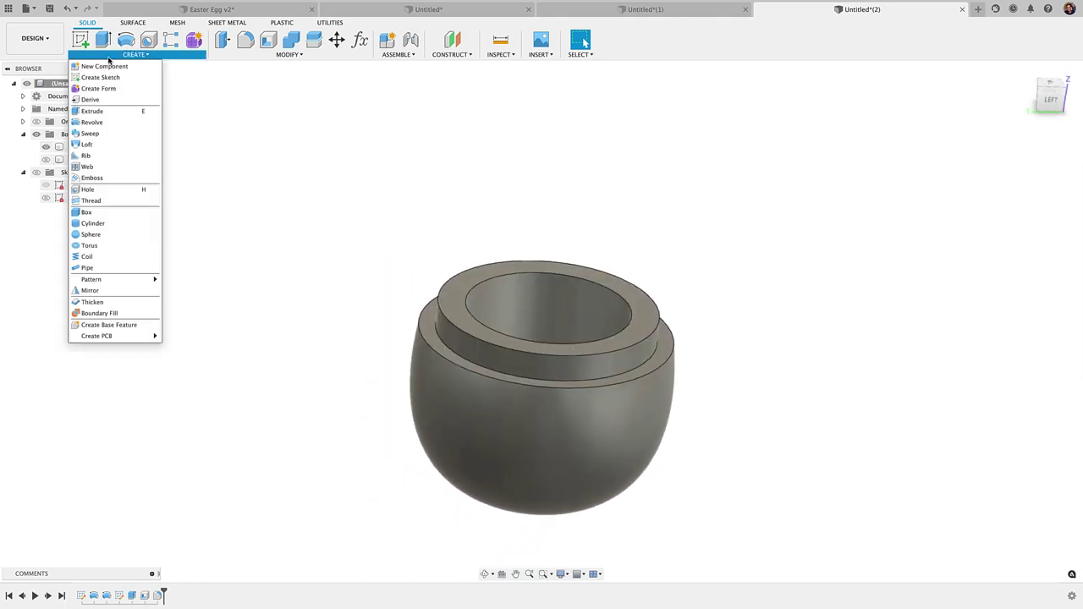
click(92, 200)
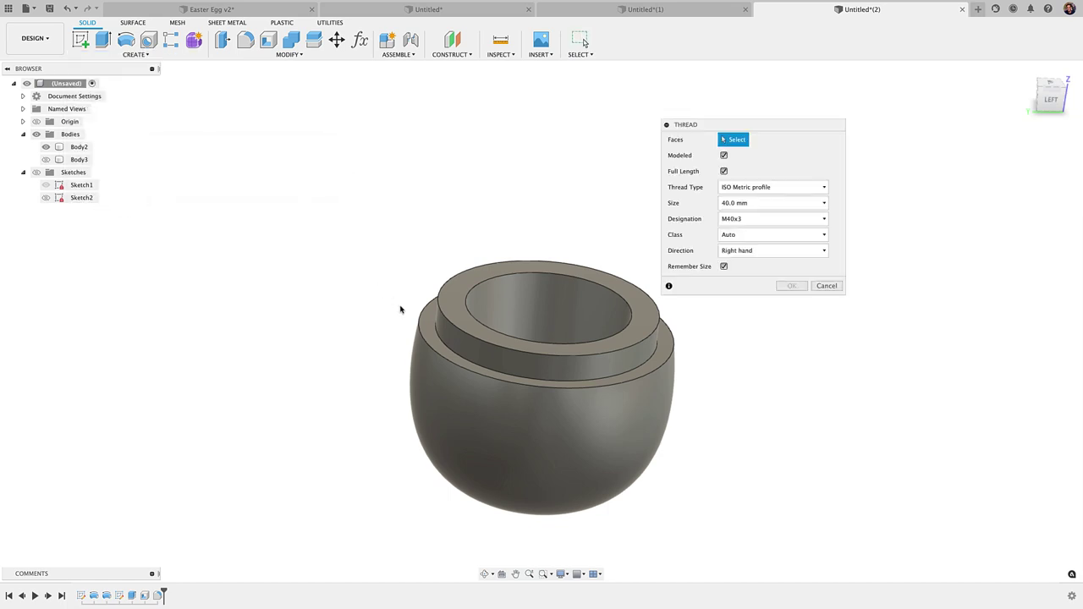
click(465, 349)
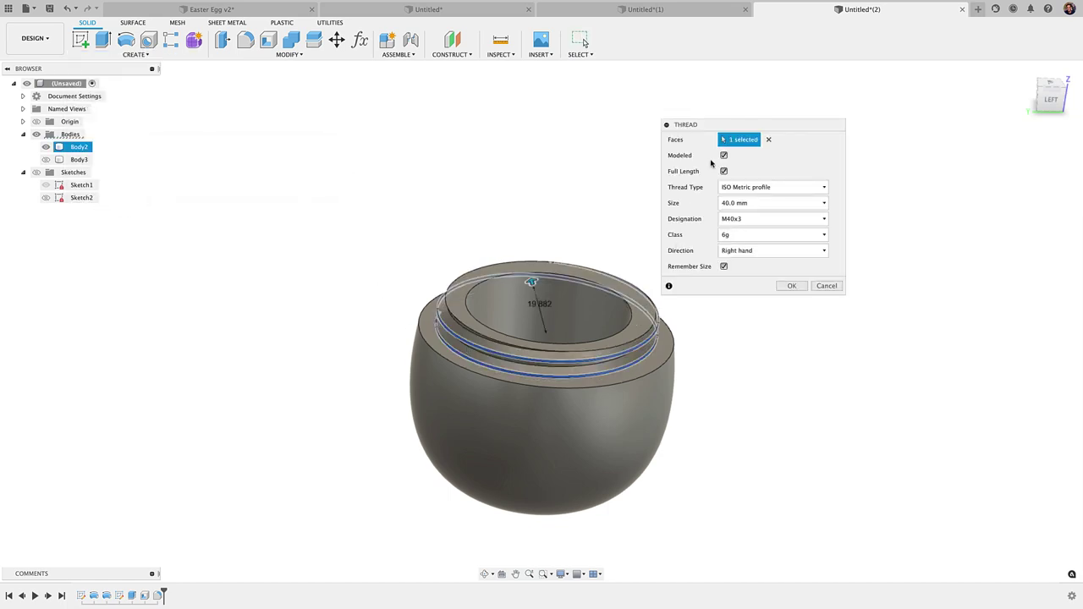
click(723, 156)
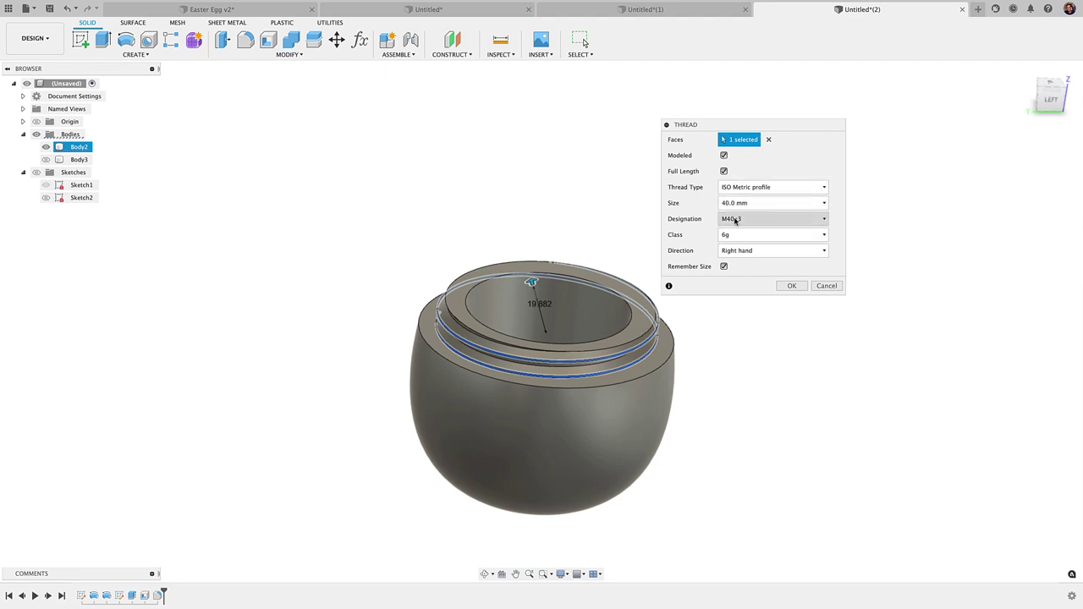
click(790, 286)
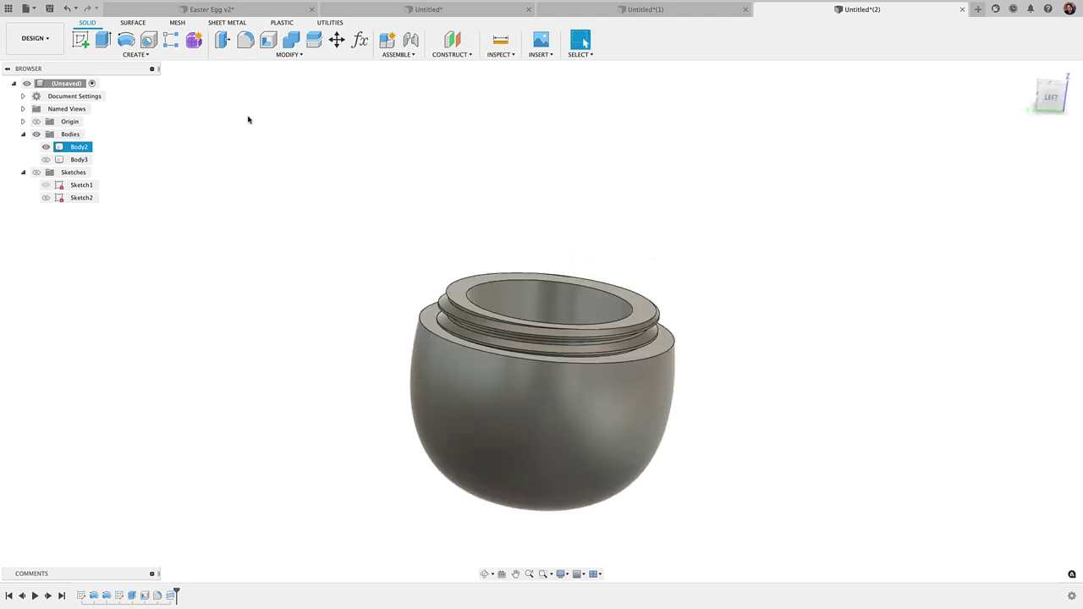
Show only Body3 and add a modeled, full-length M40x3 right-hand thread, class 6H, to the inner wall of its opening.
click(47, 160)
click(46, 147)
shift+middle_drag(319, 258, 325, 226)
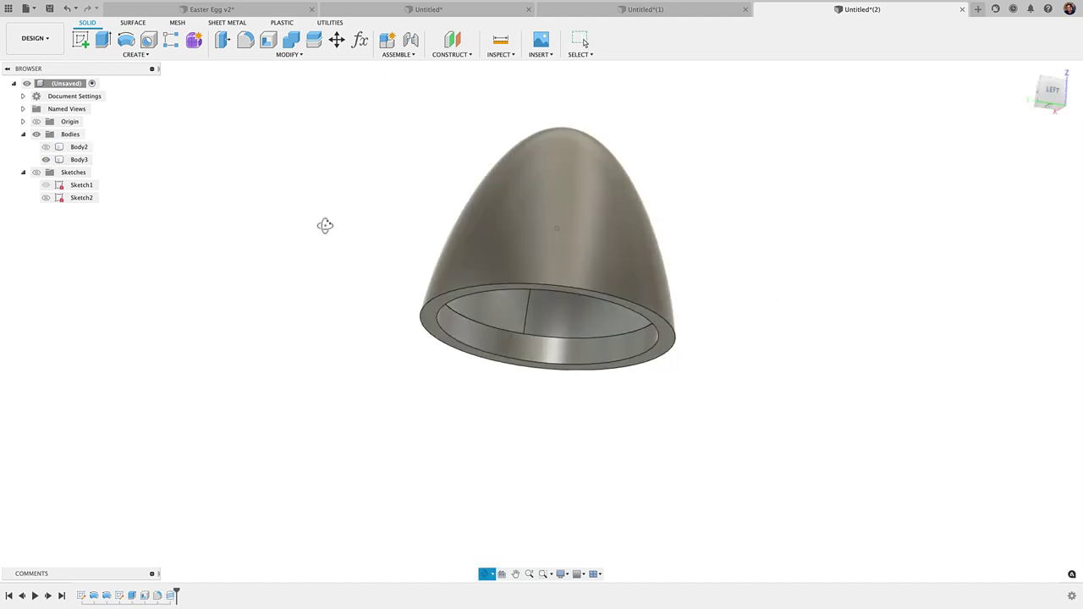
right_click(325, 226)
click(329, 205)
click(489, 339)
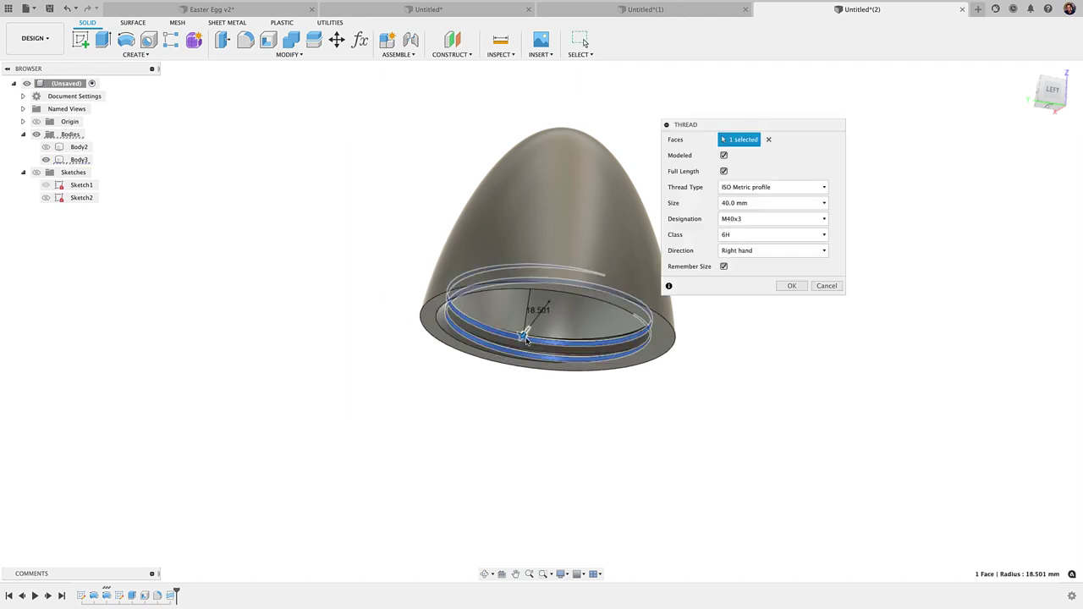
click(791, 288)
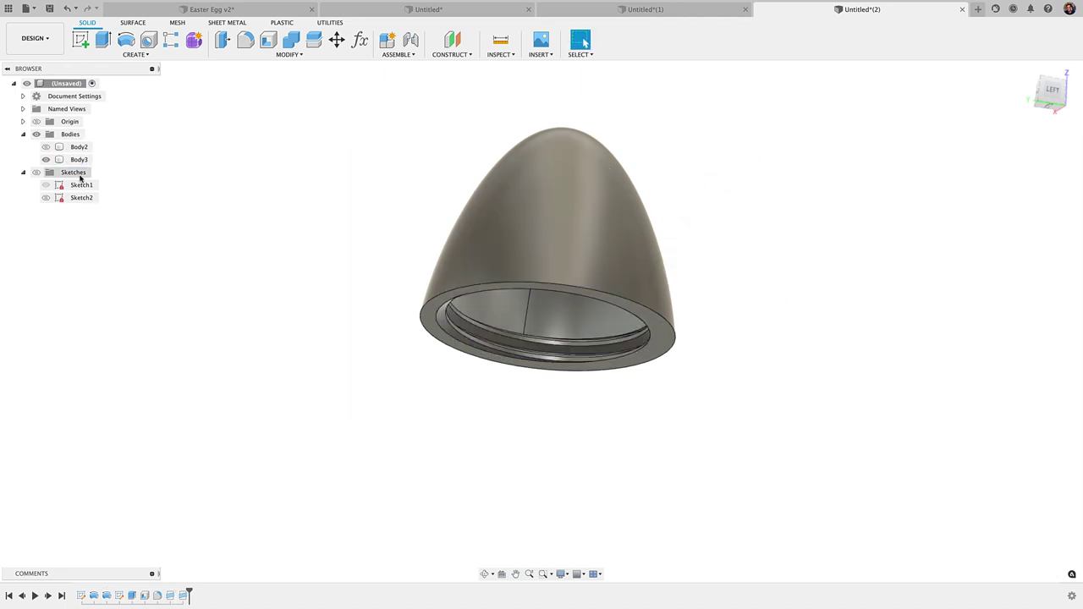
Inspect the threads on each egg half by isolating Body2 and Body3 in turn, and leave both bodies visible.
click(48, 148)
click(47, 160)
shift+middle_drag(182, 212, 205, 255)
click(46, 159)
click(45, 146)
shift+middle_drag(234, 312, 116, 201)
click(46, 147)
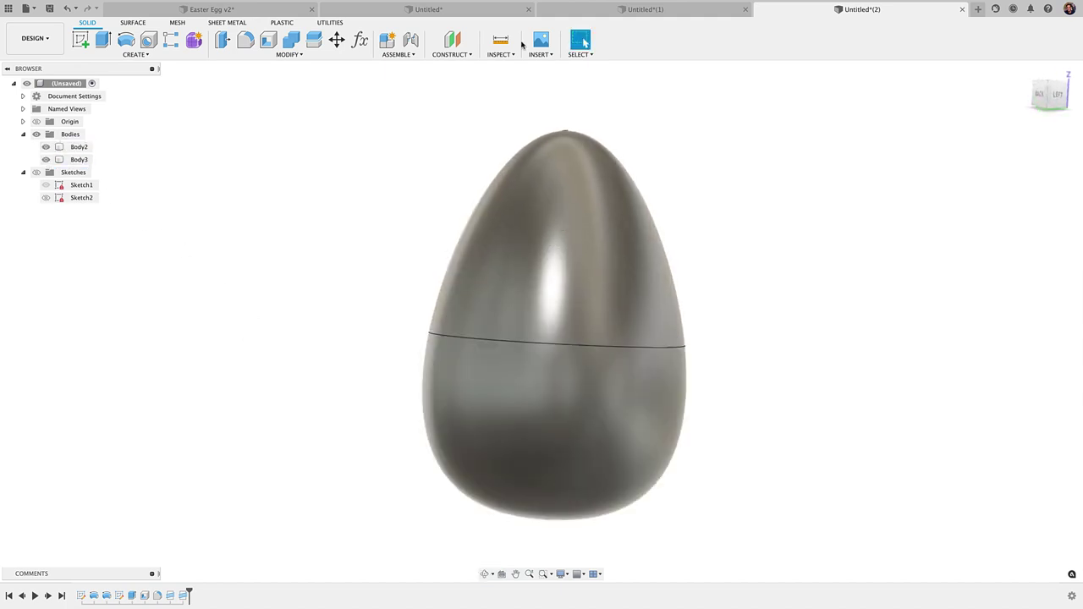
Create a section analysis of the egg through the XZ origin plane at 0.00 mm distance.
click(500, 54)
click(516, 167)
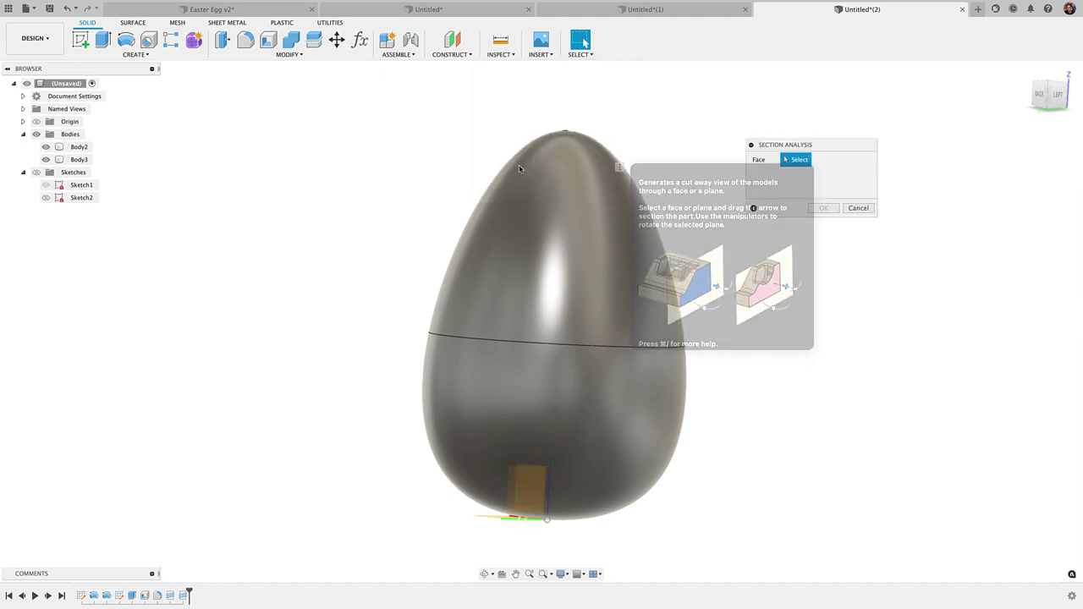
click(585, 489)
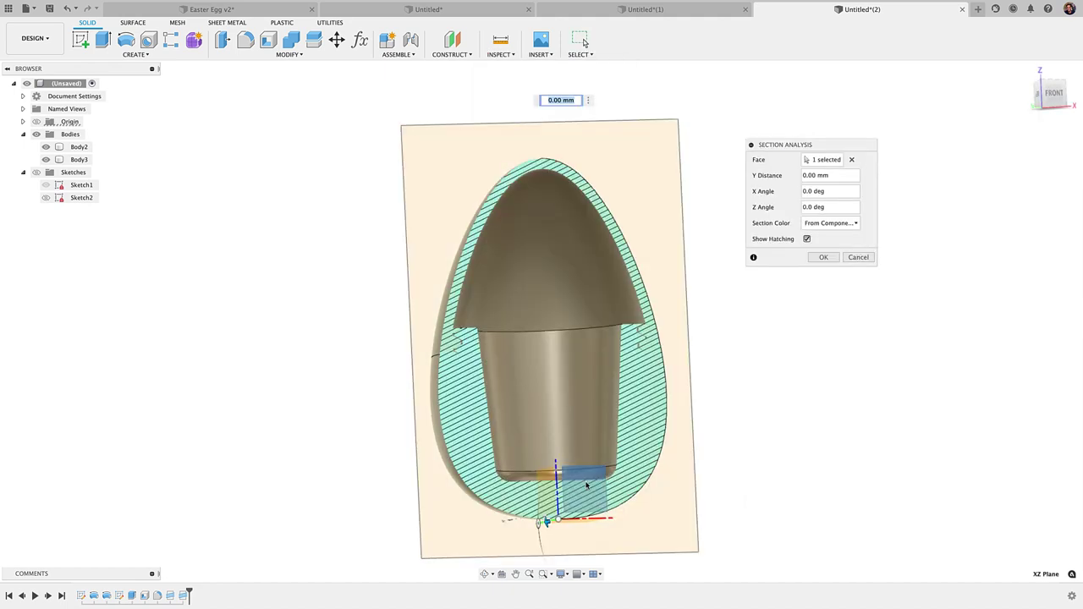
click(823, 258)
Examine the mating threads, the clearance between them and the wall thickness of both halves in the section view.
scroll(554, 381, up, 3)
mouse_move(406, 326)
shift+middle_down()
mouse_move(341, 297)
mouse_move(423, 339)
shift+middle_up()
scroll(474, 343, up, 5)
scroll(846, 258, up, 6)
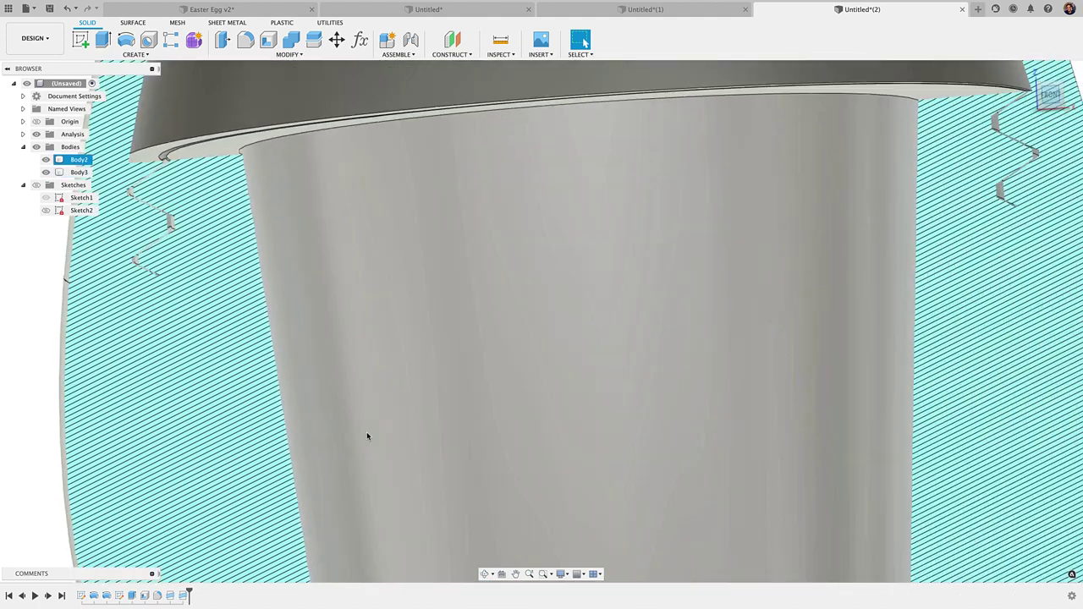
middle_drag(366, 435, 492, 344)
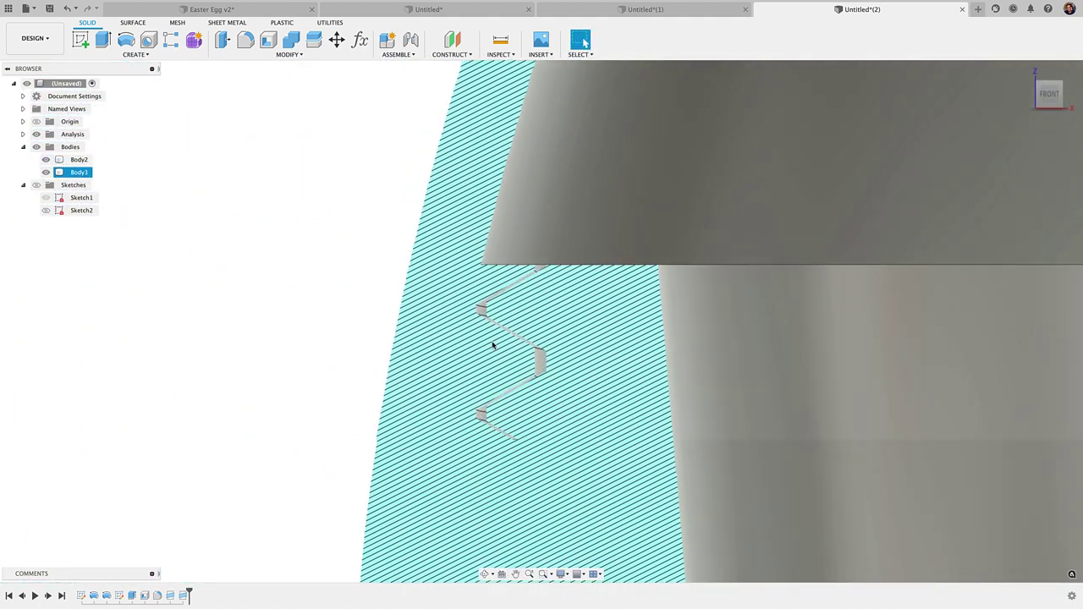
scroll(494, 346, up, 2)
scroll(523, 416, up, 5)
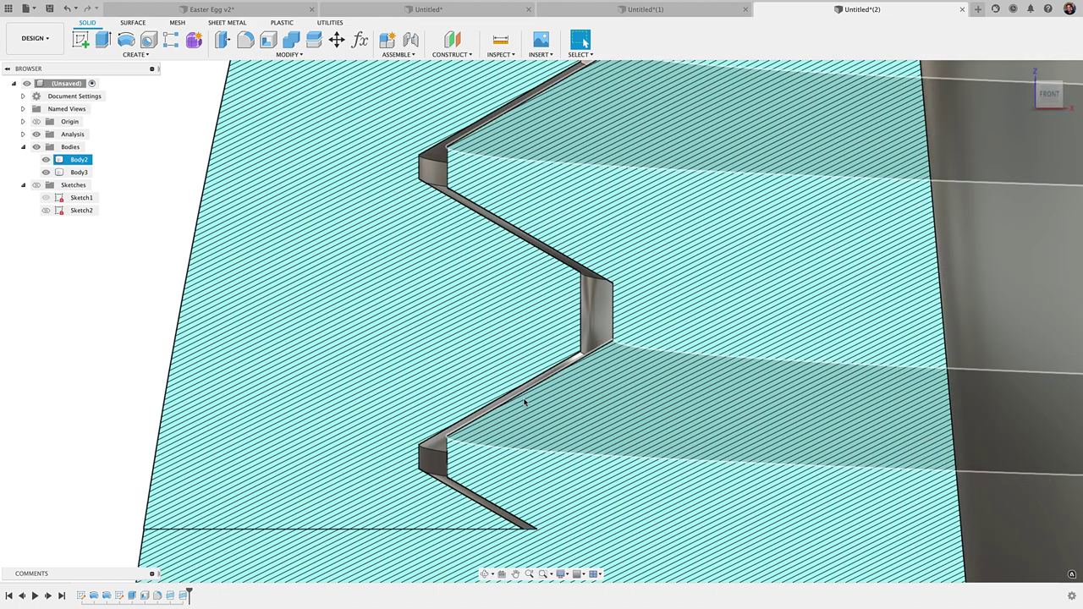
scroll(427, 228, down, 8)
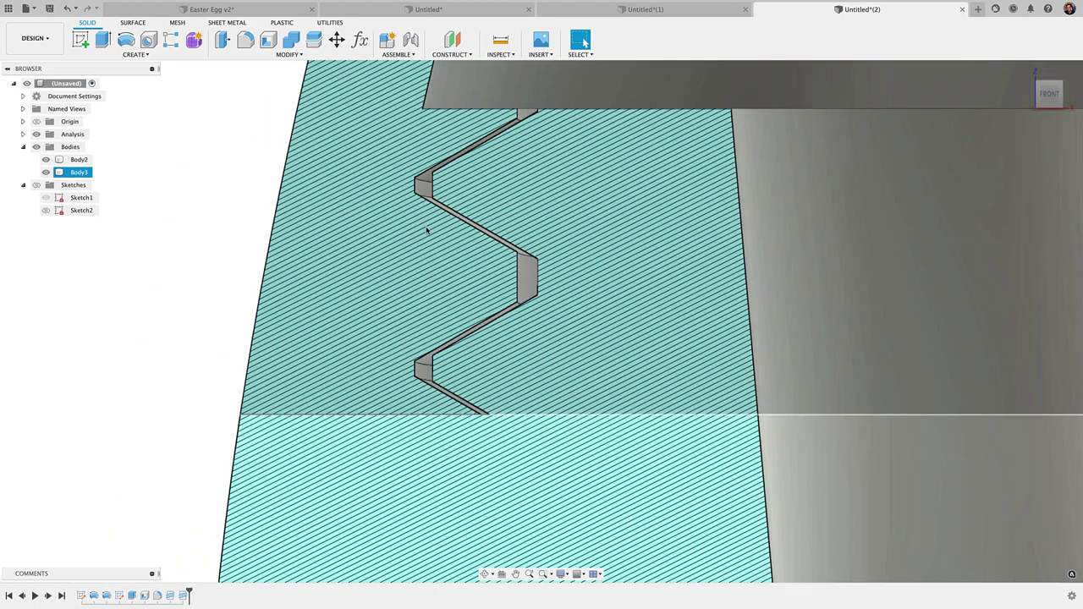
scroll(440, 245, down, 6)
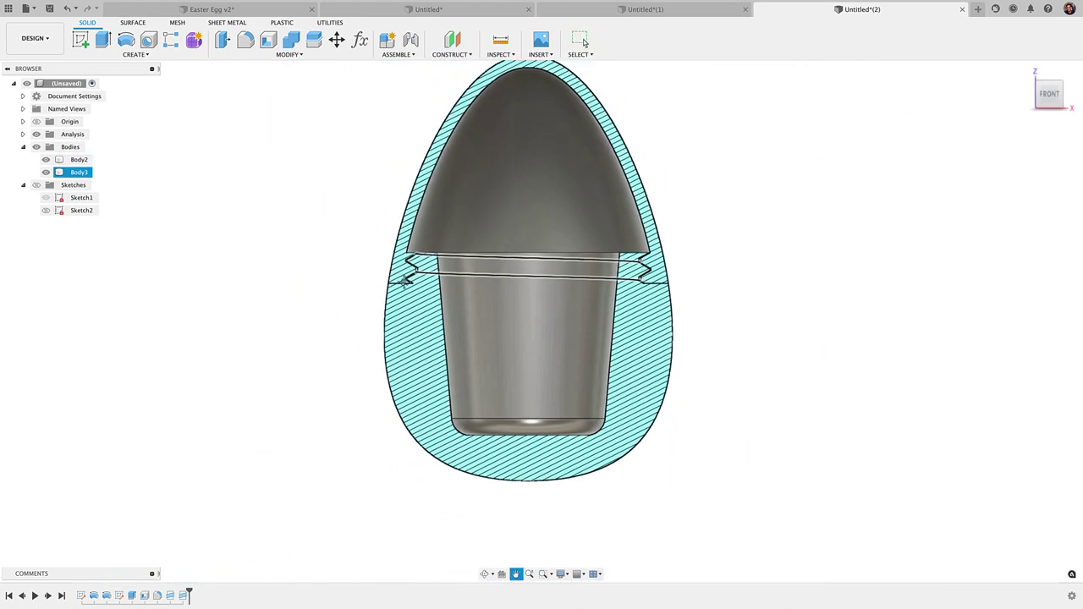
scroll(322, 291, up, 3)
scroll(321, 292, up, 5)
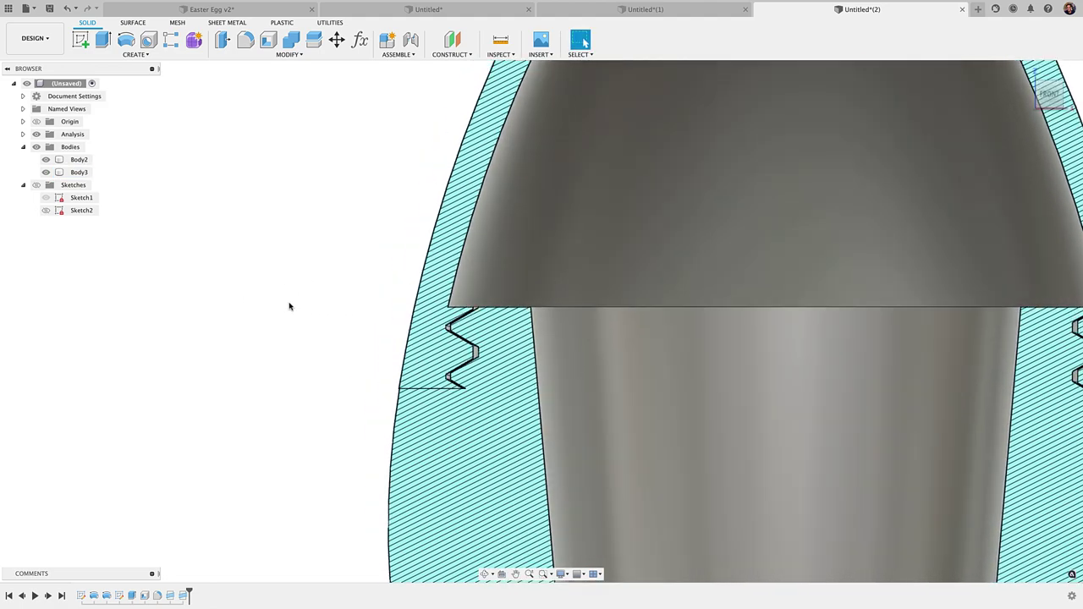
middle_drag(290, 307, 203, 297)
scroll(212, 297, up, 2)
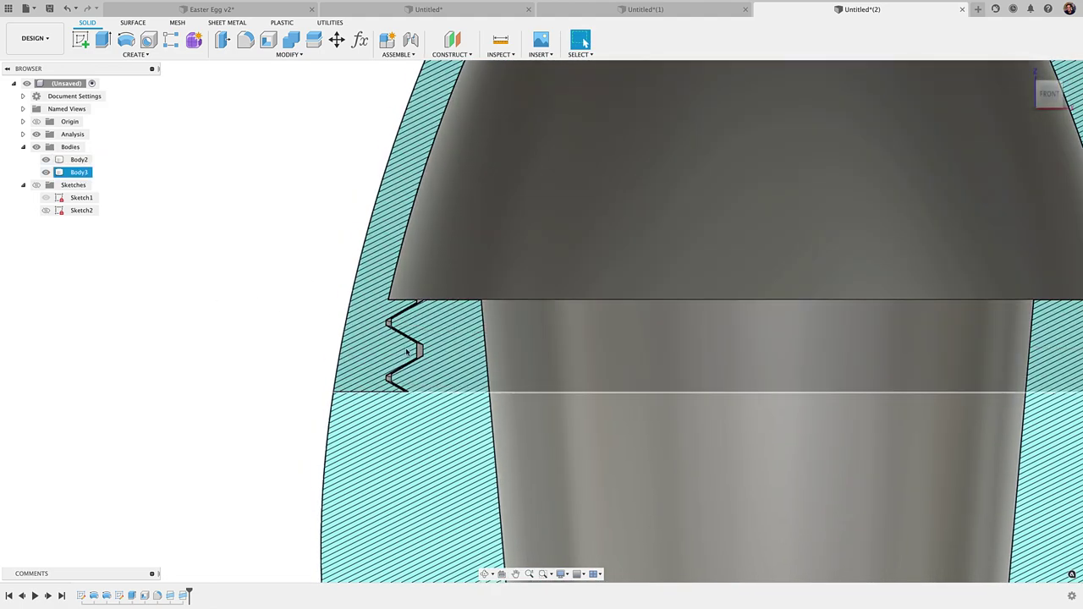
click(406, 351)
scroll(415, 351, up, 3)
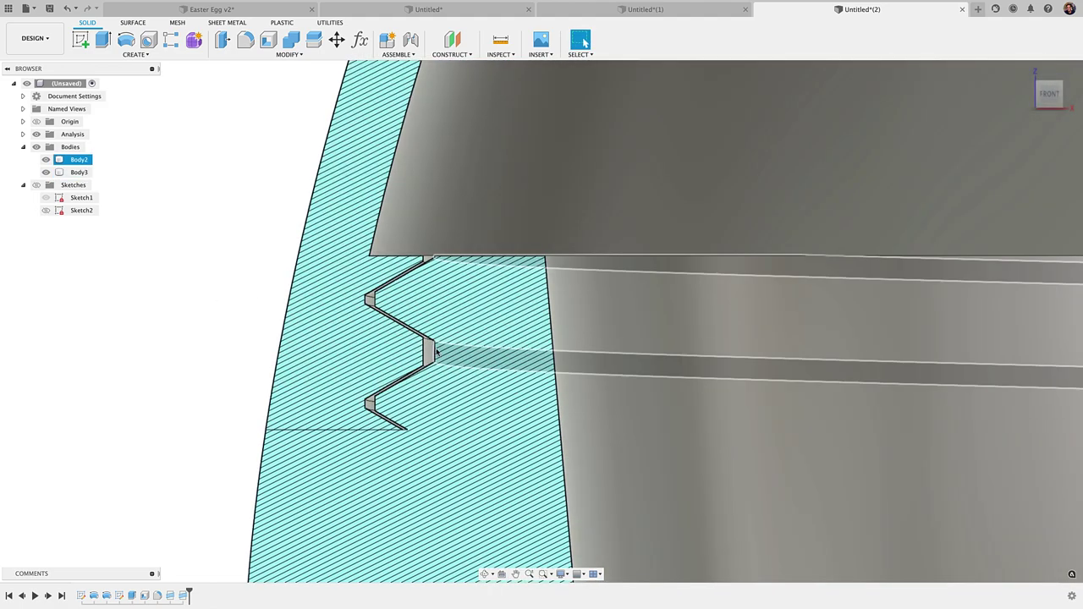
scroll(428, 356, down, 3)
click(388, 329)
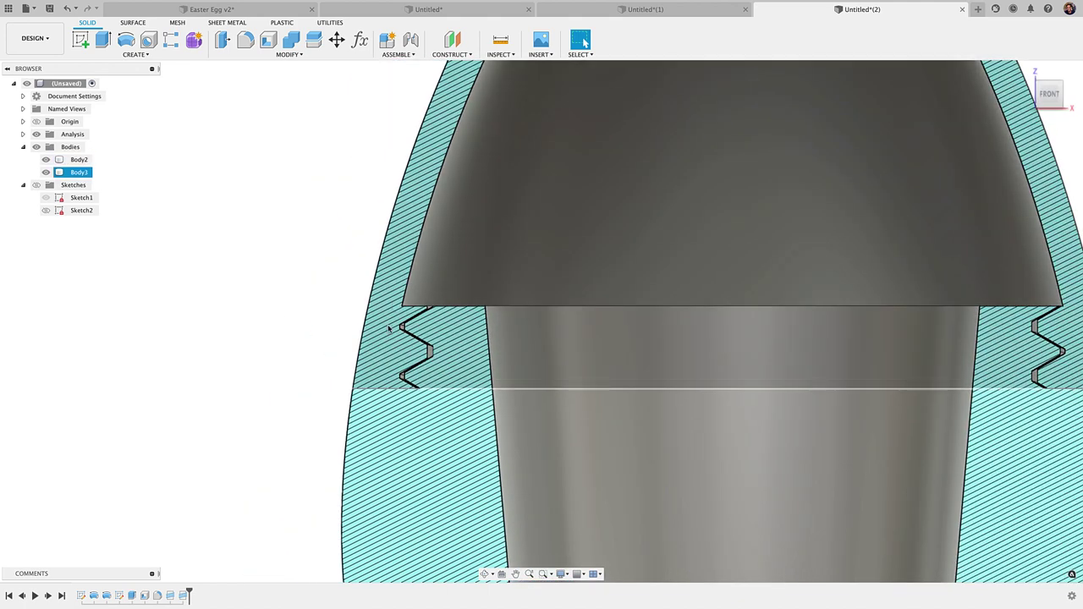
click(417, 334)
click(421, 341)
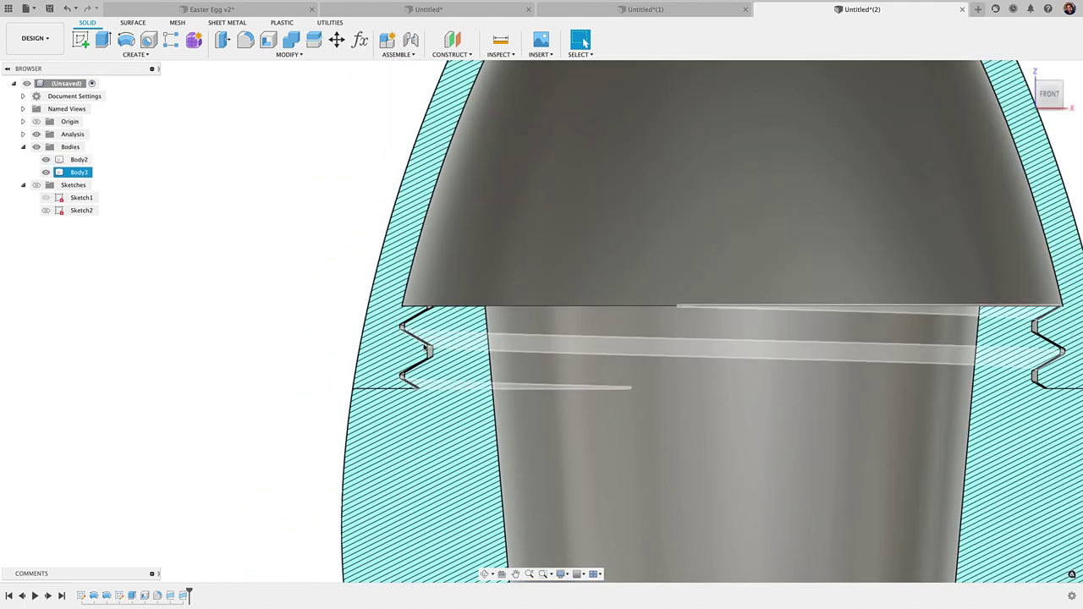
scroll(234, 322, down, 3)
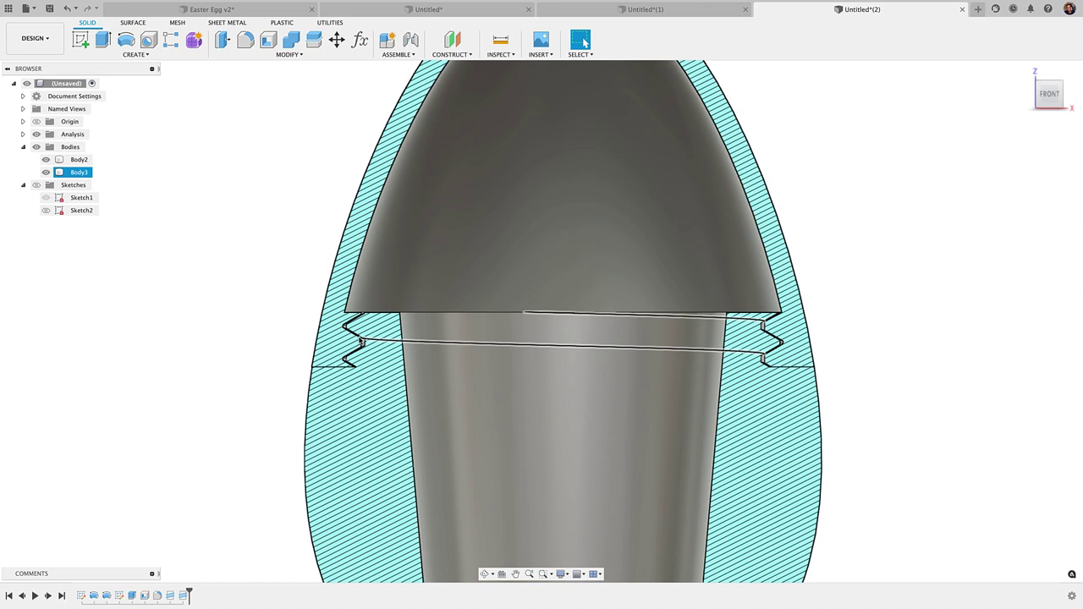
scroll(205, 296, down, 5)
click(205, 296)
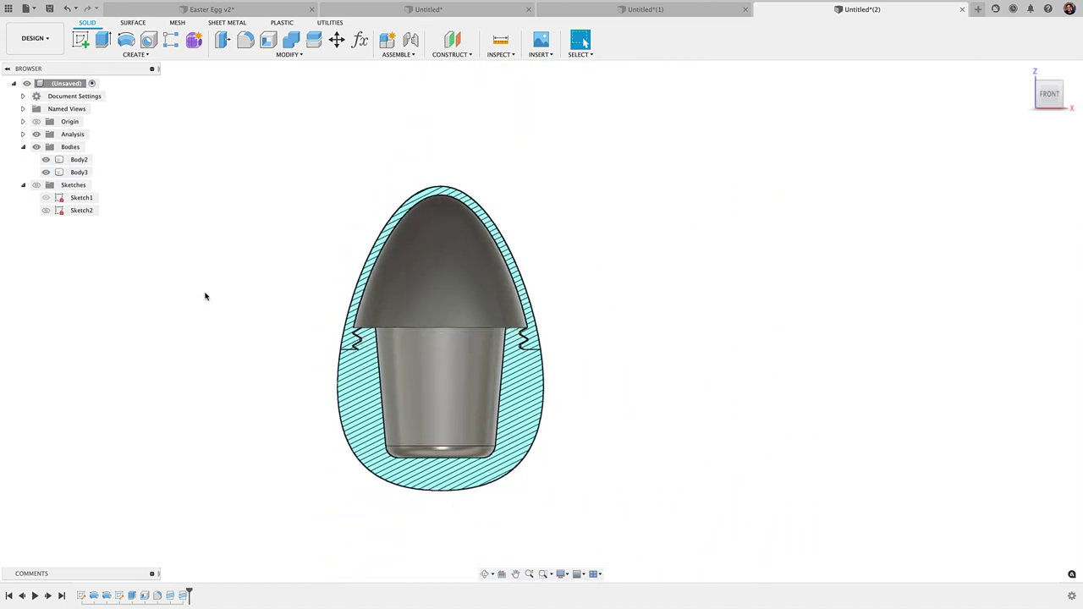
drag(193, 260, 166, 268)
key(Escape)
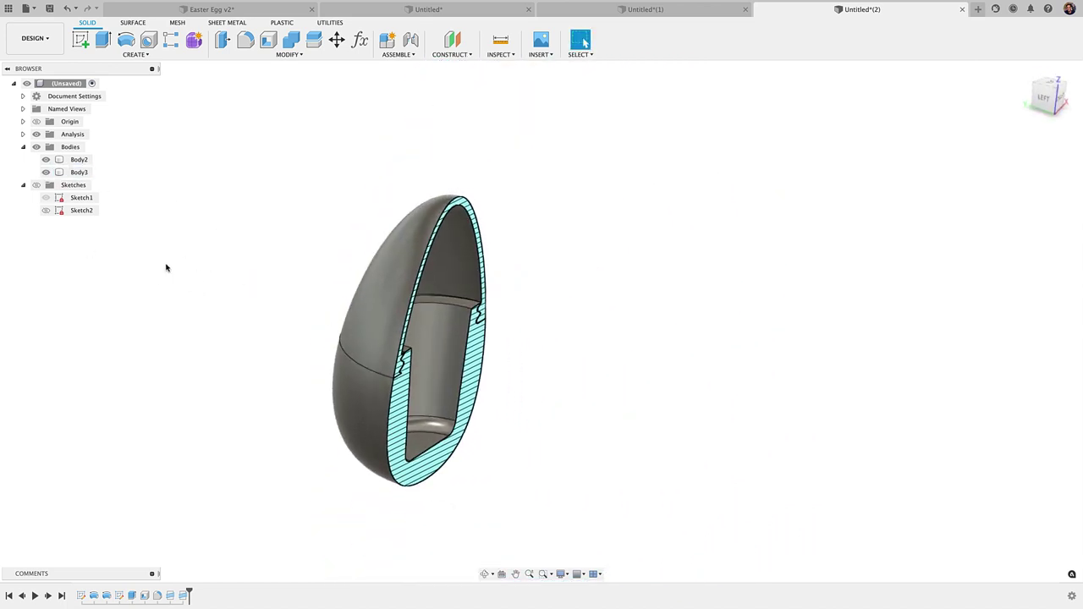
Show the sketches, hide all bodies and face the egg profile sketch from the front.
click(37, 185)
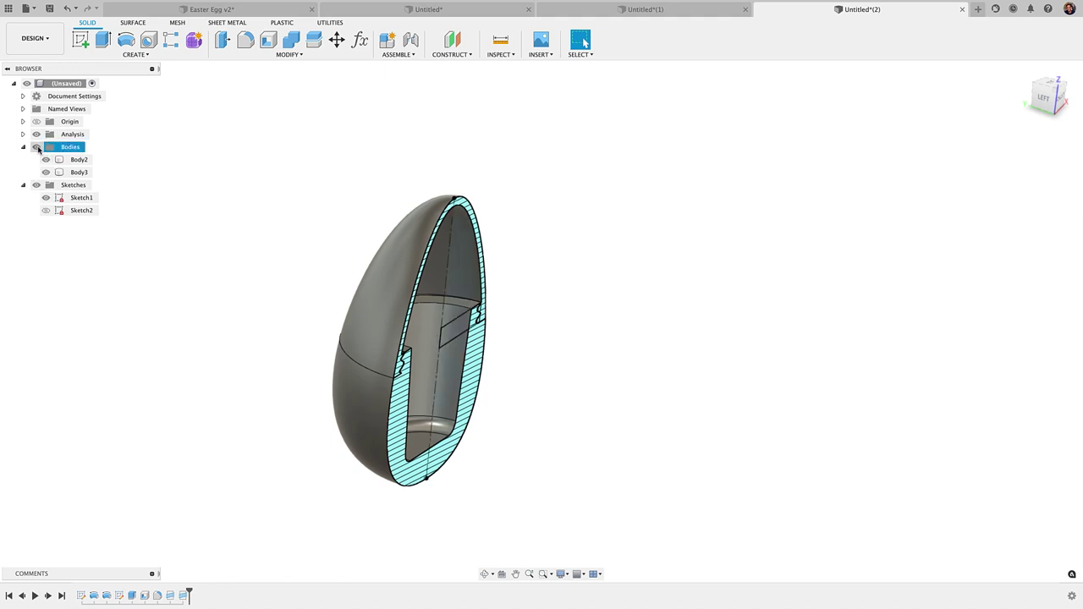
click(38, 148)
shift+middle_drag(155, 253, 307, 260)
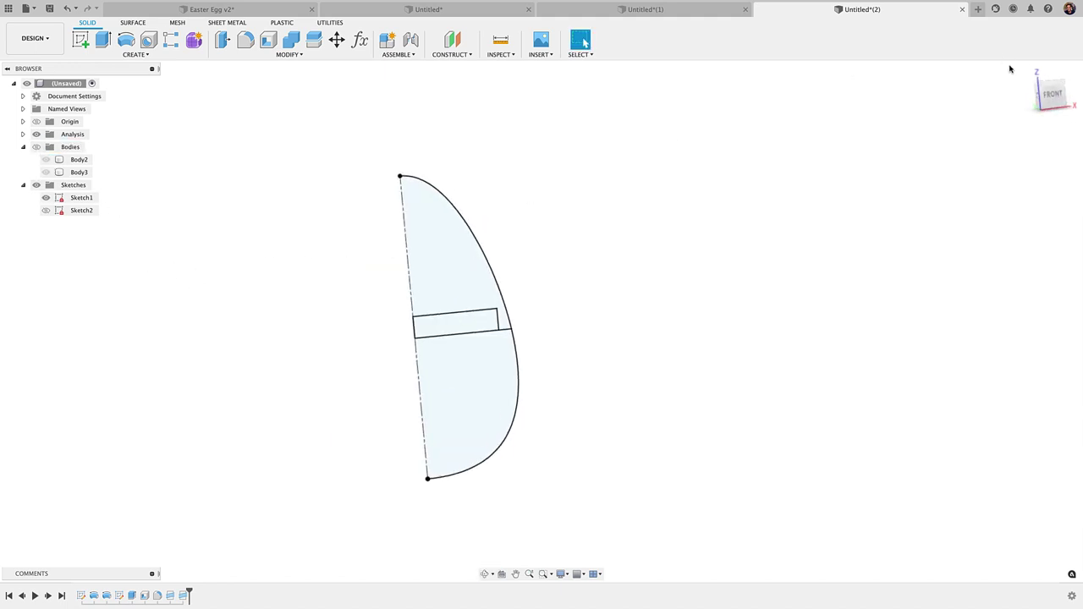
click(1051, 93)
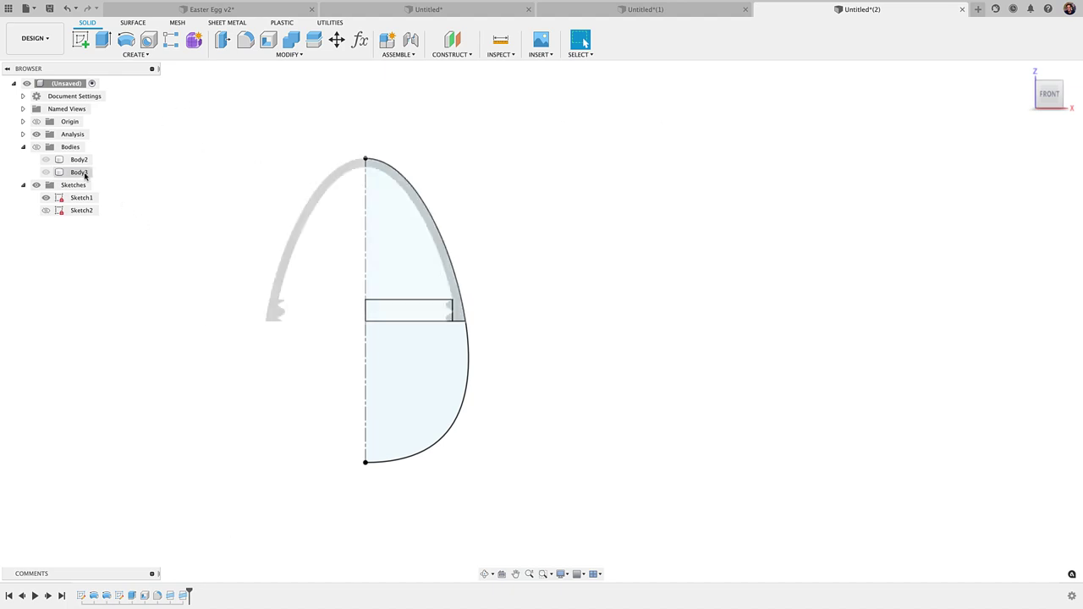
Examine the lower egg region and the joint rectangle of Sketch1 by selecting each profile.
scroll(487, 371, up, 1)
middle_drag(486, 371, 627, 392)
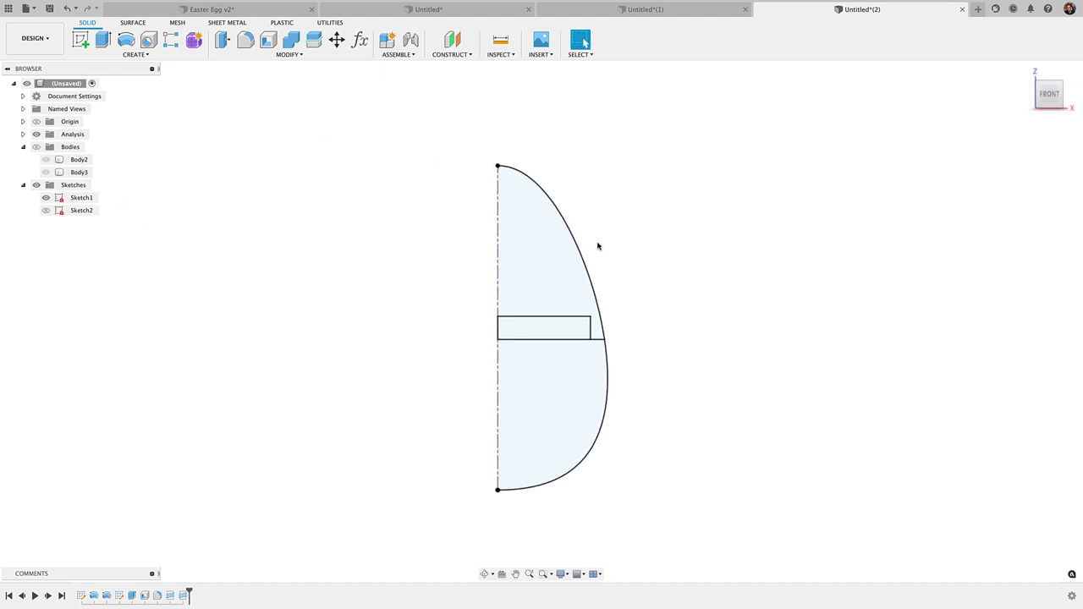
scroll(637, 398, up, 1)
click(561, 389)
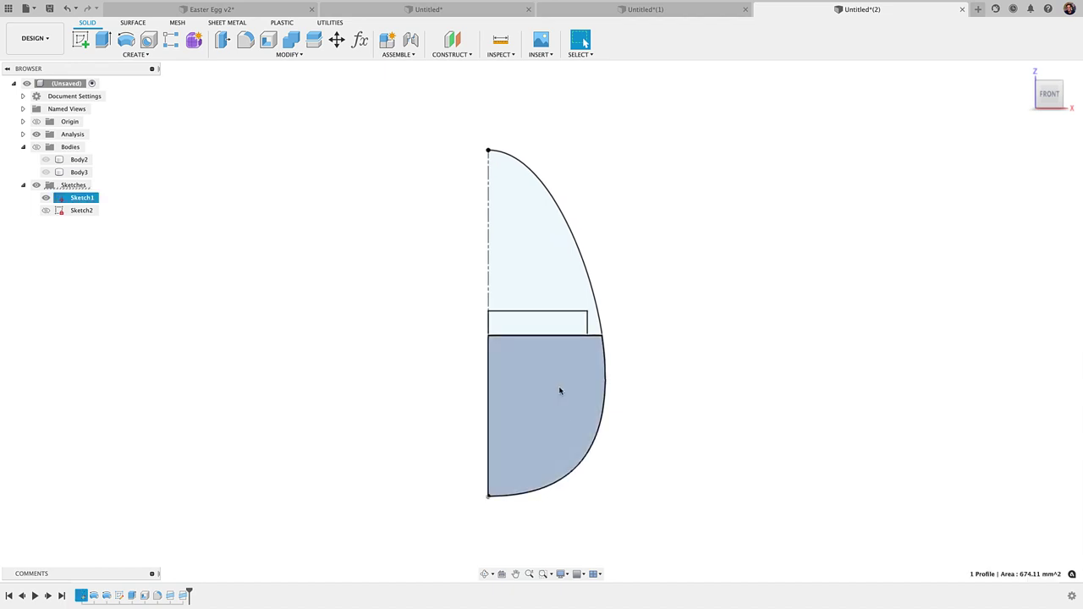
click(558, 329)
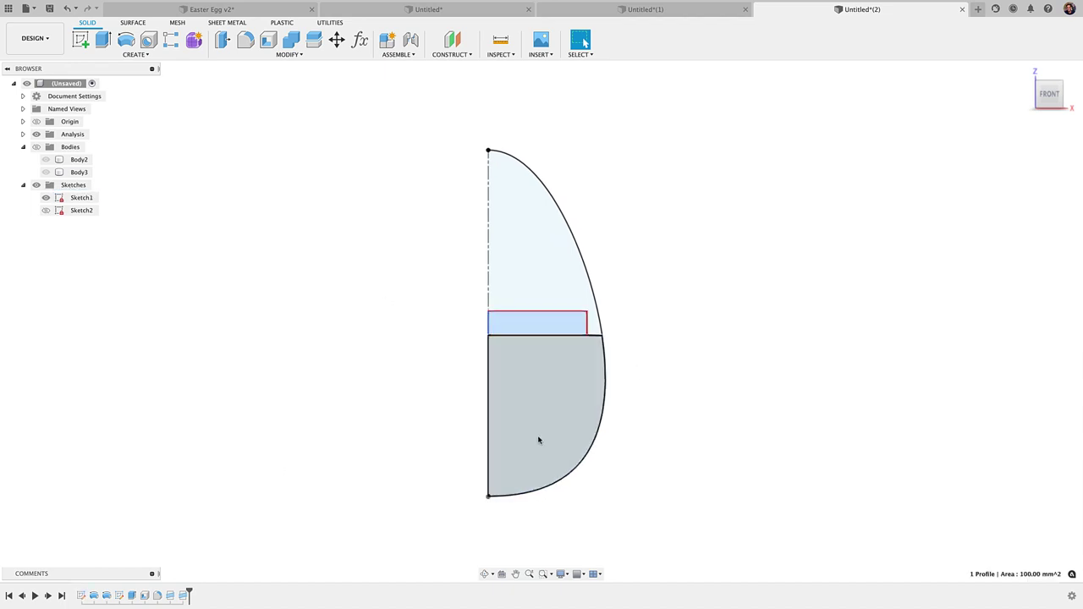
Show both egg bodies, Body2 and Body3, again and compare their section with the profile in Sketch1.
click(374, 430)
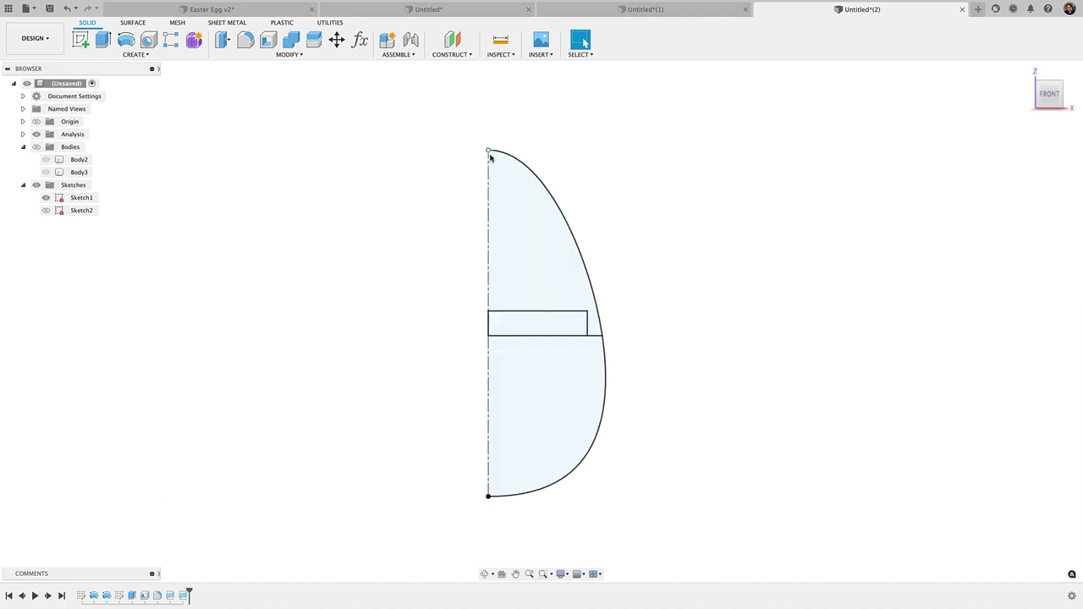
click(46, 159)
click(46, 172)
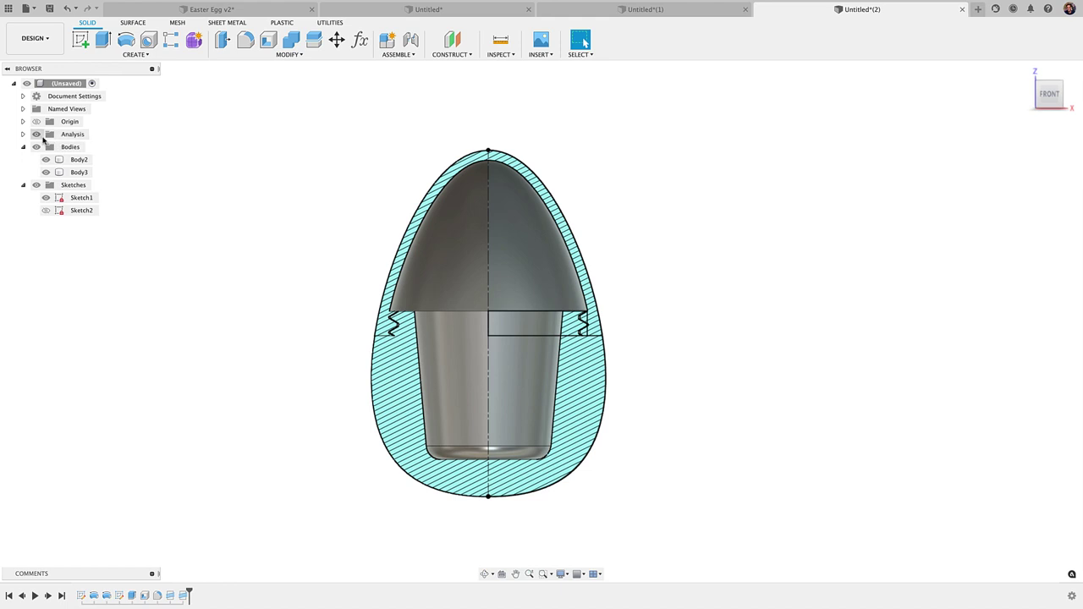
click(41, 137)
click(41, 137)
click(46, 159)
mouse_move(206, 222)
shift+middle_down()
mouse_move(242, 300)
mouse_move(280, 325)
mouse_move(456, 382)
mouse_move(581, 402)
mouse_move(391, 367)
mouse_move(120, 268)
shift+middle_up()
click(46, 197)
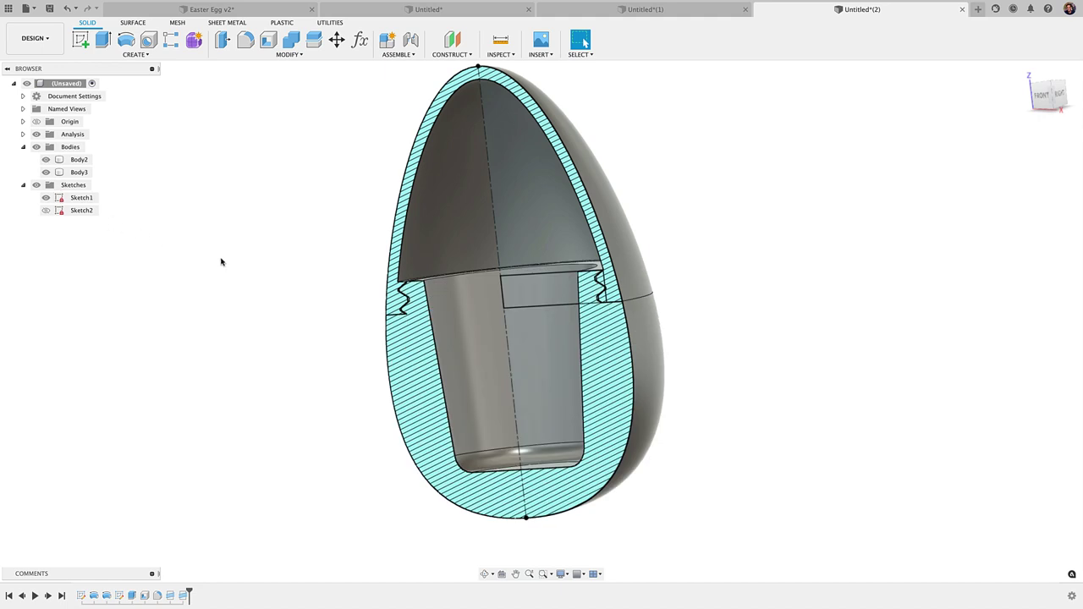
shift+middle_drag(221, 262, 232, 257)
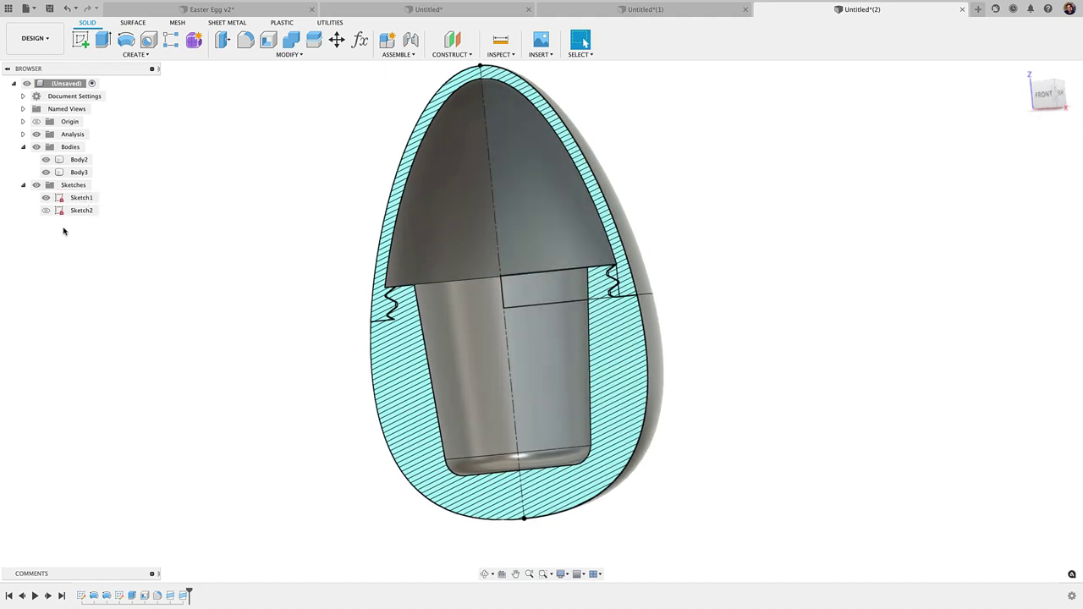
Hide all sketches, the section analysis and the lower half Body2, leaving only the upper egg half displayed.
click(37, 185)
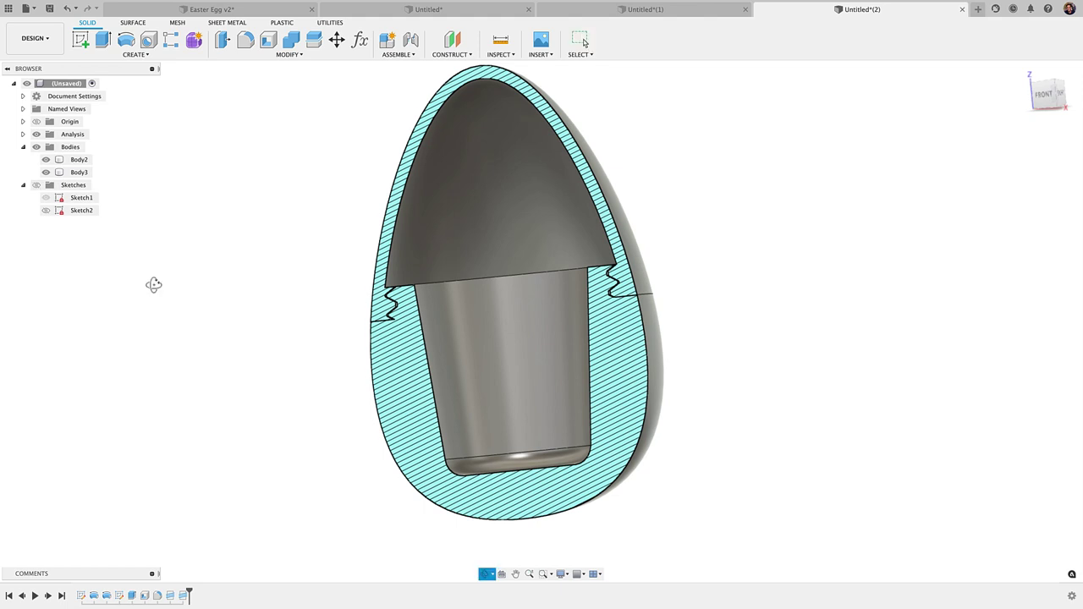
shift+middle_drag(153, 284, 161, 286)
shift+middle_drag(288, 453, 369, 465)
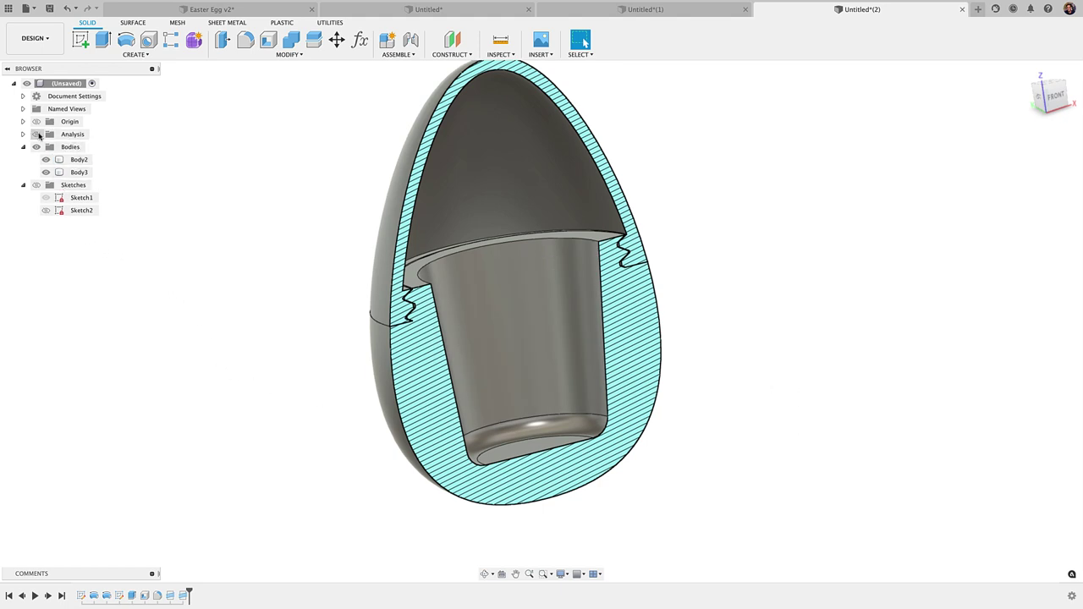
click(38, 134)
click(46, 160)
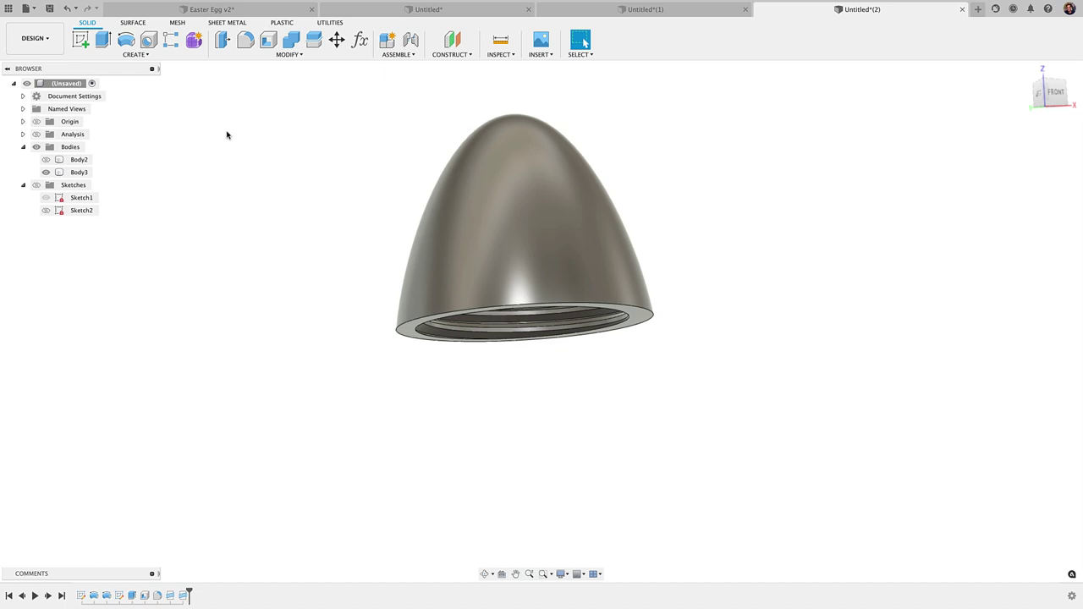
Switch to the Easter Egg v2 document and show the Bigger Top body on the bottom half.
click(234, 12)
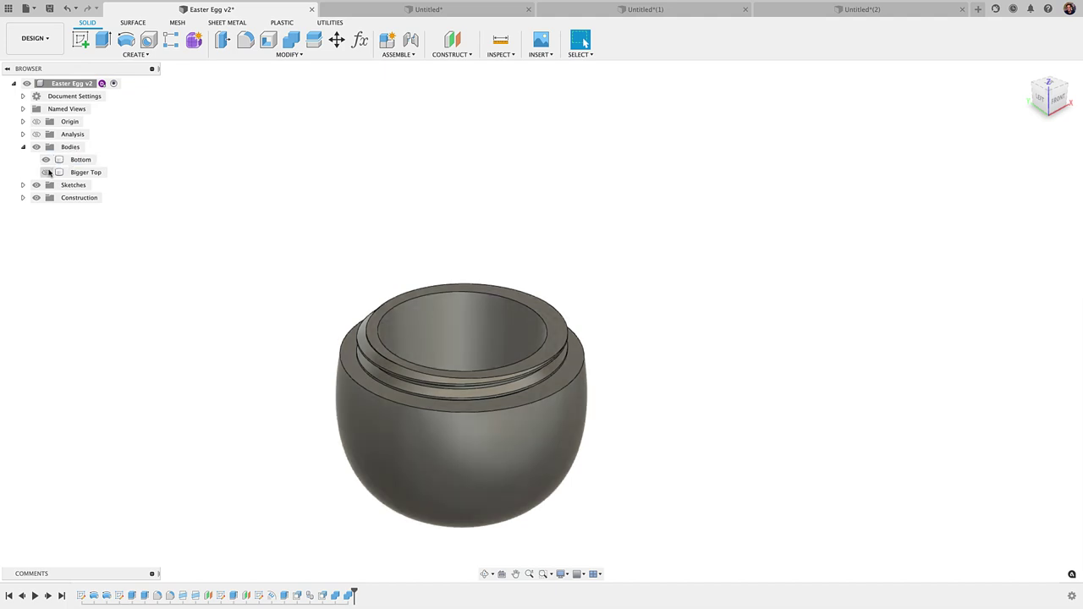
click(47, 172)
shift+middle_drag(599, 296, 564, 308)
scroll(500, 298, up, 5)
scroll(516, 303, down, 2)
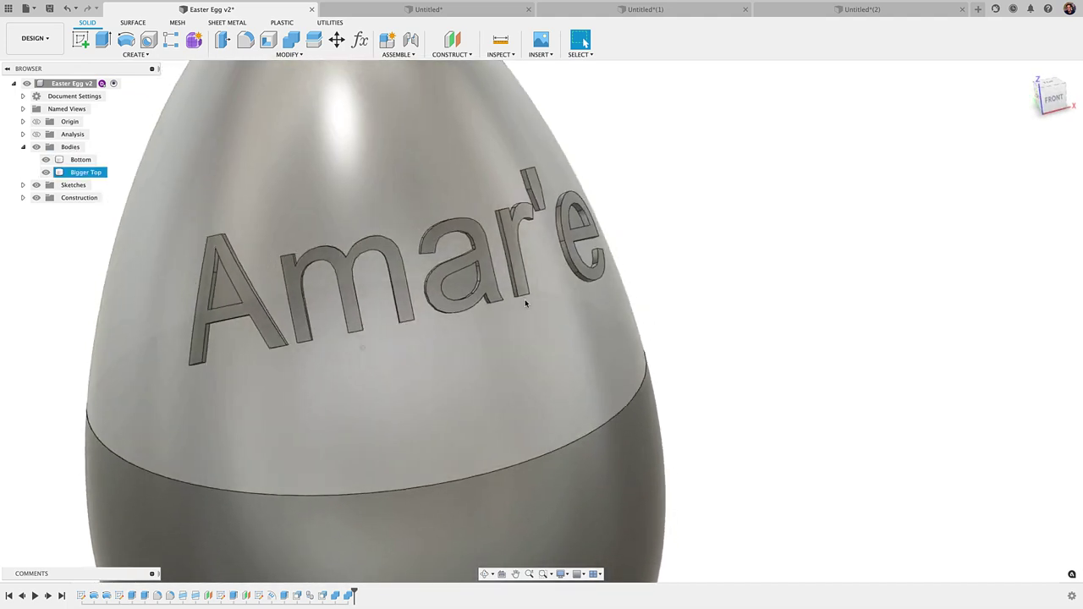
Examine the raised name lettering and how it follows the curved surface of the Bigger Top body from several angles.
click(730, 276)
shift+scroll(730, 276, left, 10)
shift+middle_drag(730, 279, 726, 252)
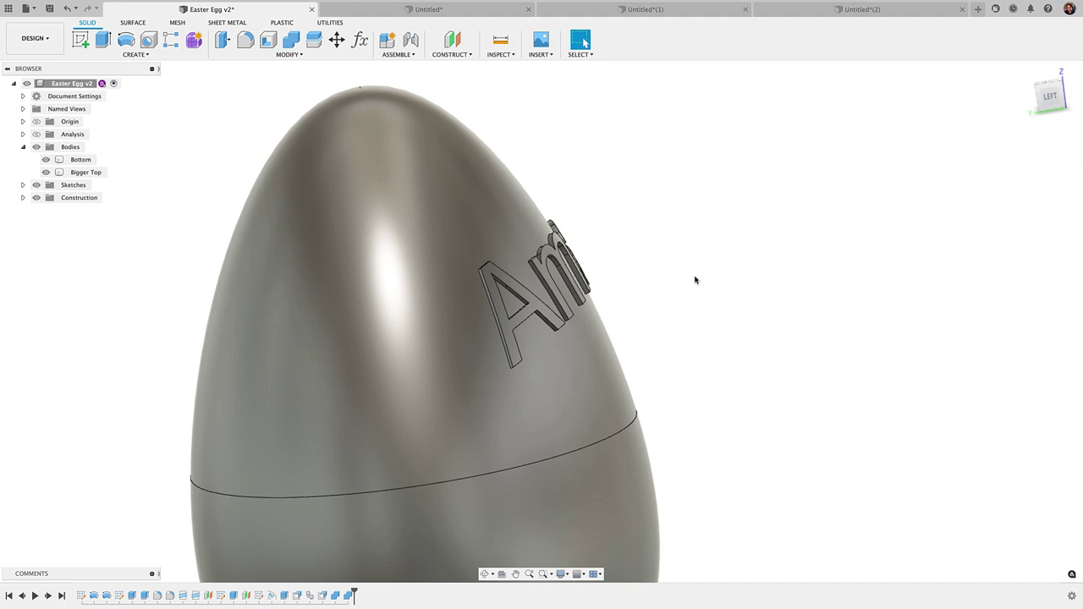
scroll(682, 278, down, 2)
shift+middle_drag(421, 372, 570, 415)
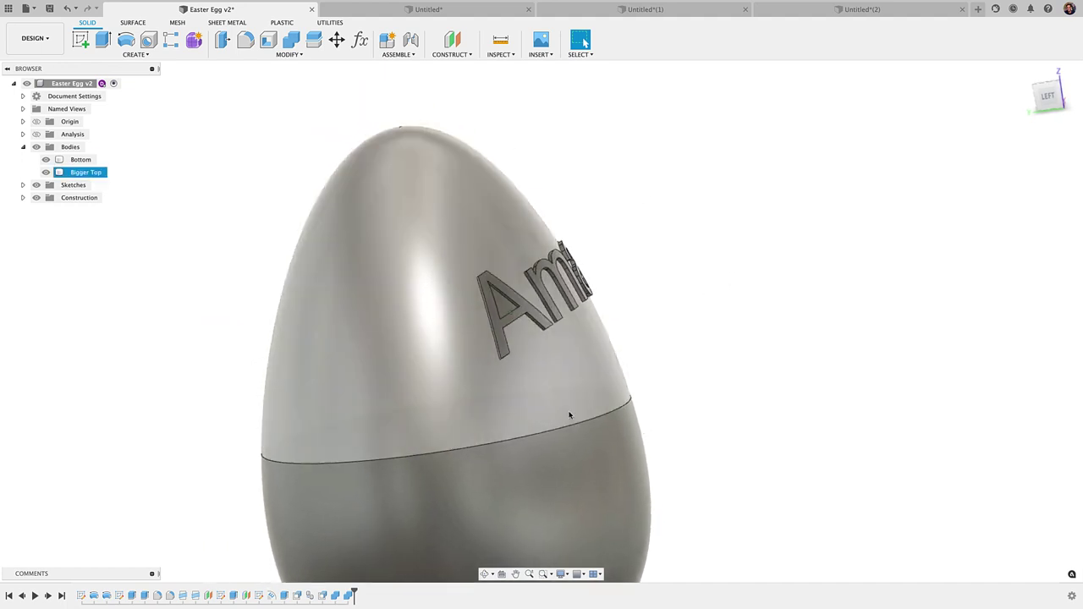
shift+middle_drag(591, 374, 570, 378)
click(715, 311)
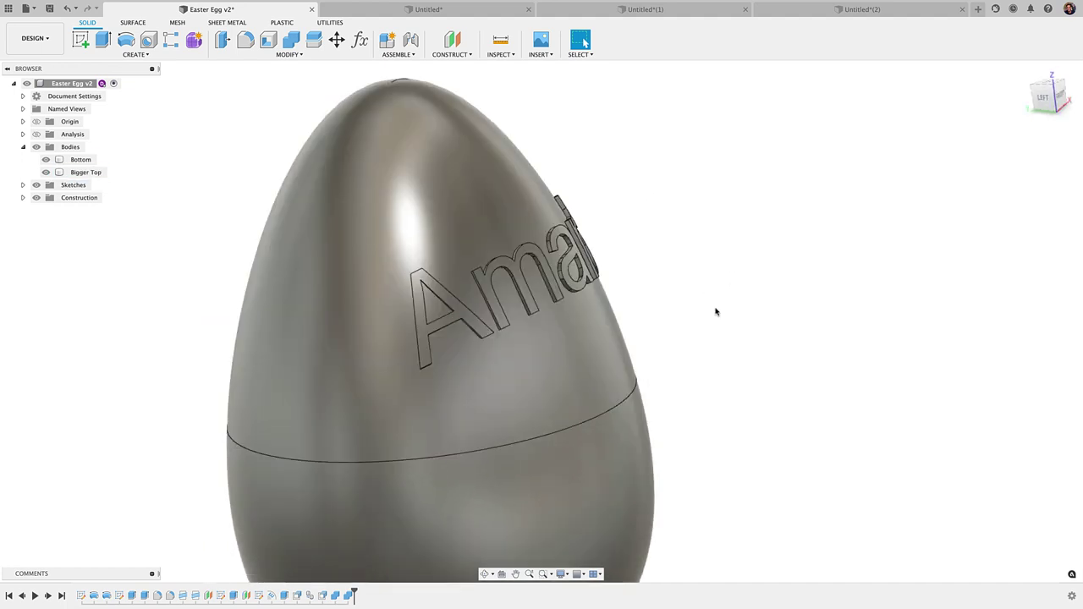
shift+middle_drag(740, 254, 354, 265)
scroll(359, 269, up, 2)
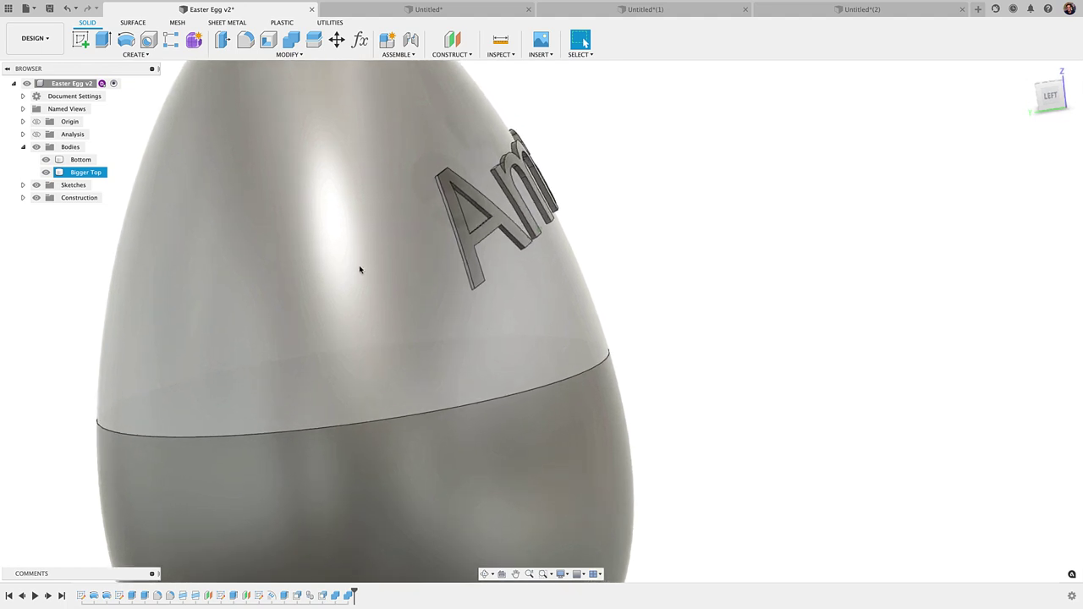
scroll(359, 269, down, 3)
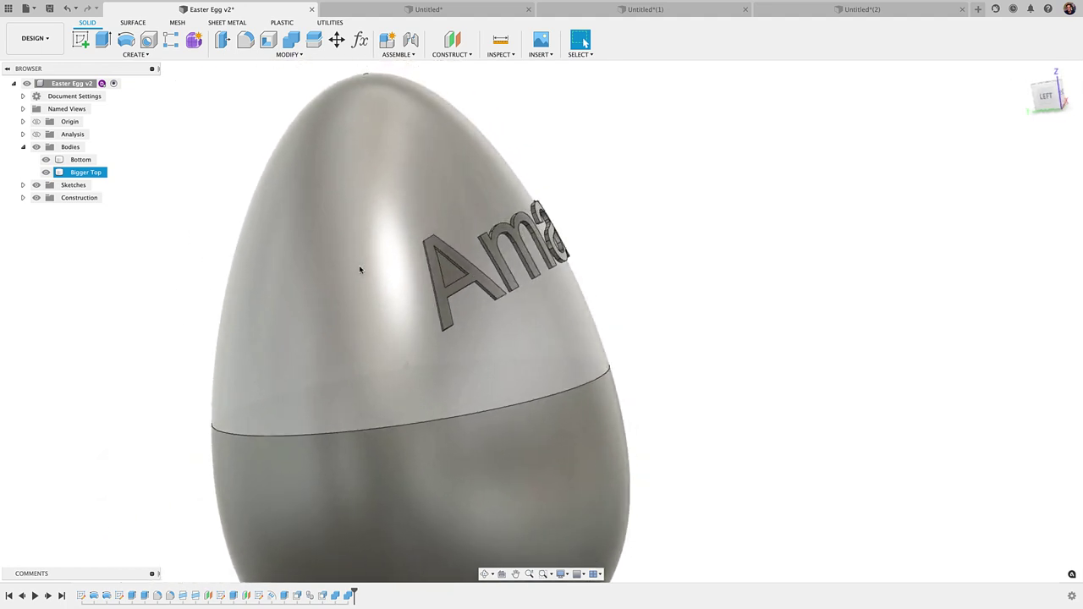